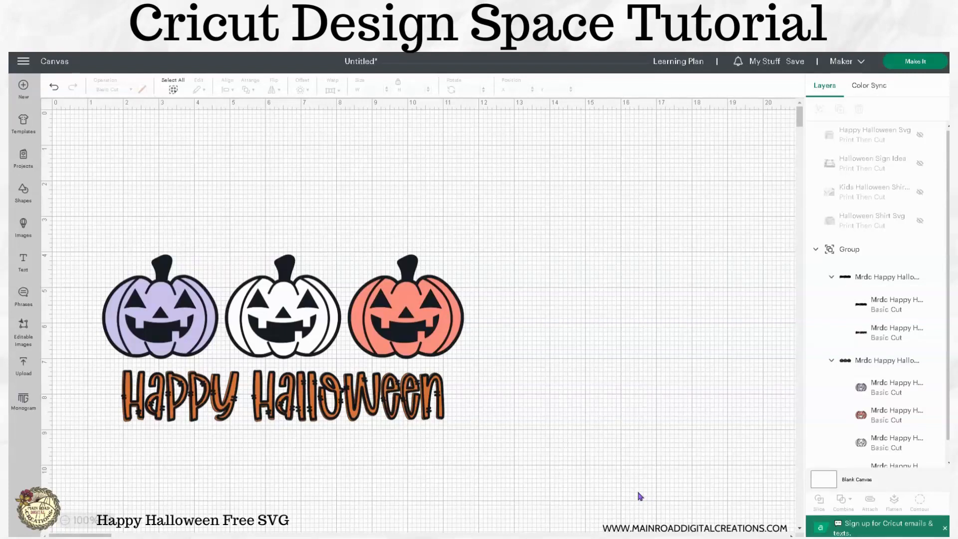
Step: Move the Happy Halloween design toward the canvas centre and ungroup its outer group
{"action": "left_click_drag", "start_coordinate": [516, 424], "coordinate": [385, 224]}
{"action": "left_click", "coordinate": [631, 256]}
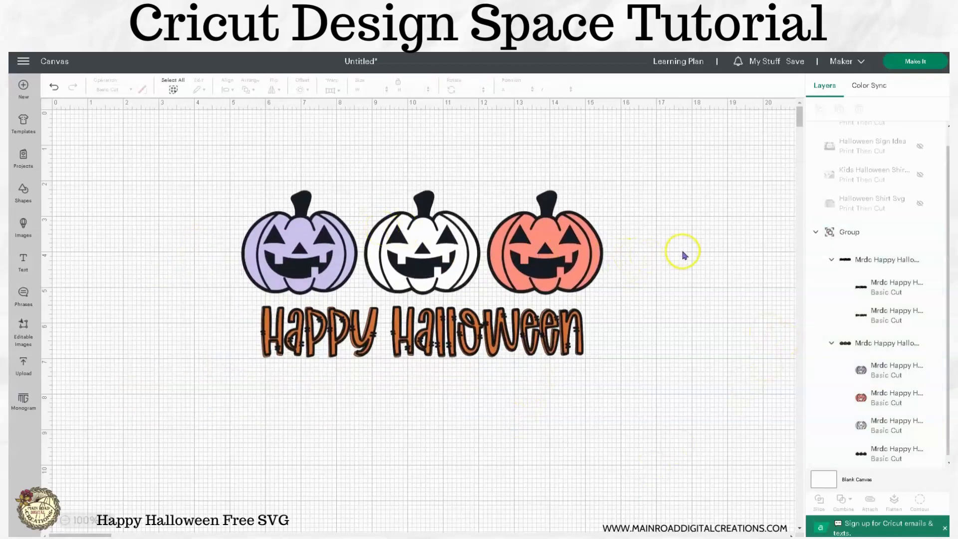
{"action": "left_click", "coordinate": [849, 231]}
{"action": "left_click", "coordinate": [819, 109]}
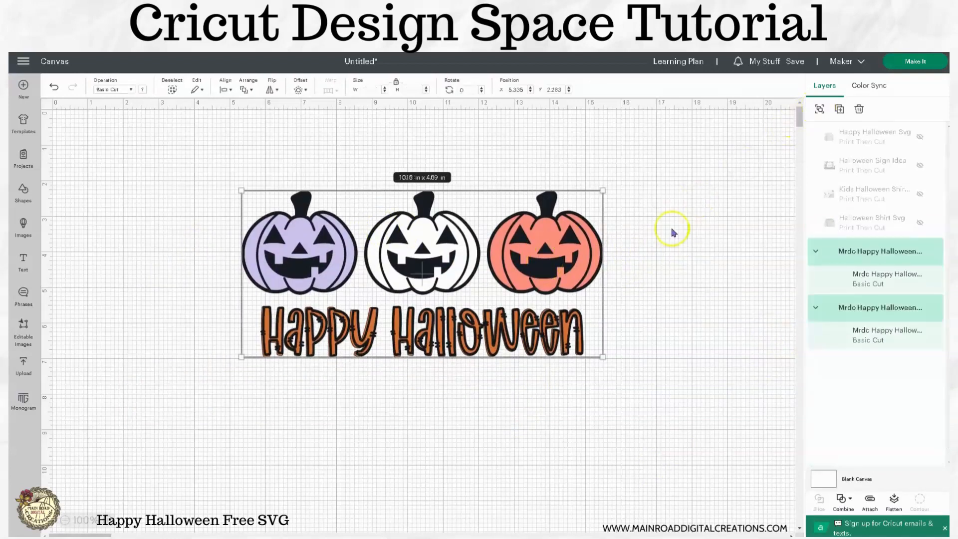
Step: Ungroup the three-pumpkin group so each pumpkin colour and the black background become separate layers
{"action": "left_click", "coordinate": [697, 264]}
{"action": "left_click", "coordinate": [551, 209]}
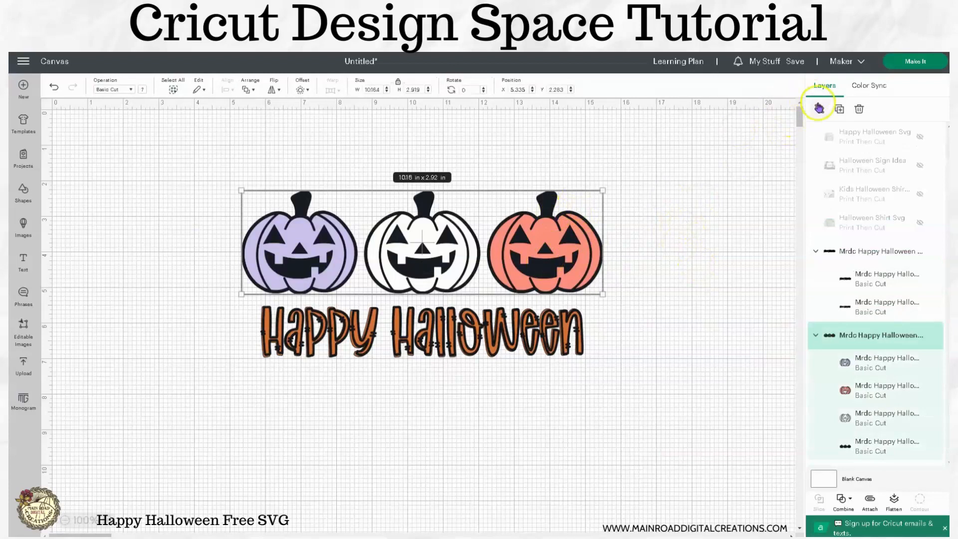
{"action": "left_click", "coordinate": [819, 108]}
{"action": "left_click", "coordinate": [749, 180]}
Step: Place a temporary duplicate of the black pumpkin layer below the lettering, and delete that copy
{"action": "left_click", "coordinate": [551, 199]}
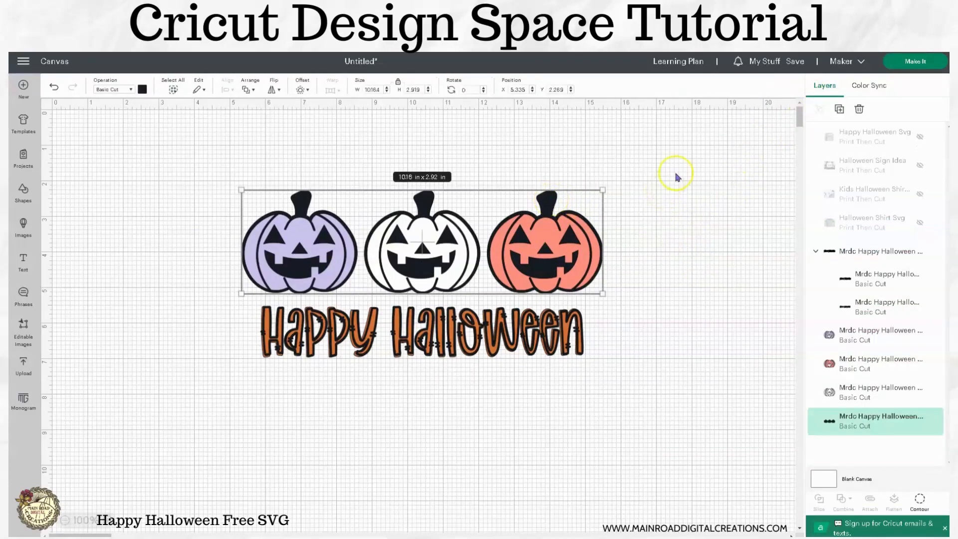
{"action": "left_click", "coordinate": [838, 107]}
{"action": "left_click_drag", "start_coordinate": [413, 193], "coordinate": [438, 432]}
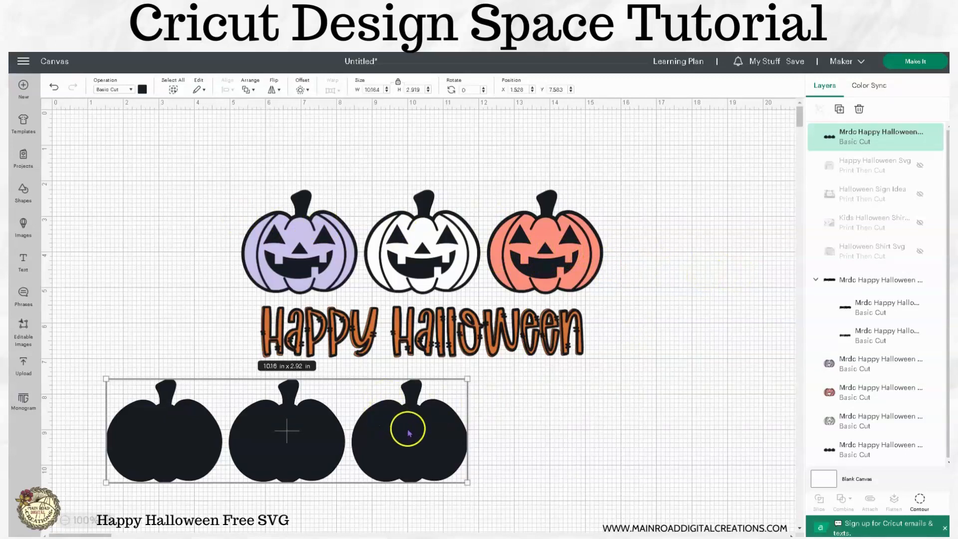
{"action": "left_click", "coordinate": [859, 109]}
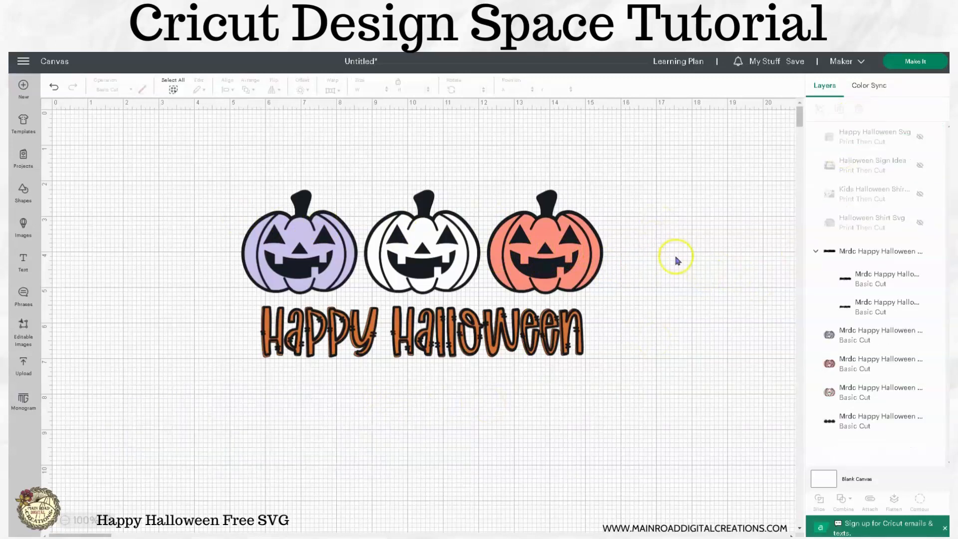
Step: Ungroup the Happy Halloween lettering into its black outline and orange fill layers
{"action": "left_click", "coordinate": [505, 322]}
{"action": "left_click", "coordinate": [819, 109]}
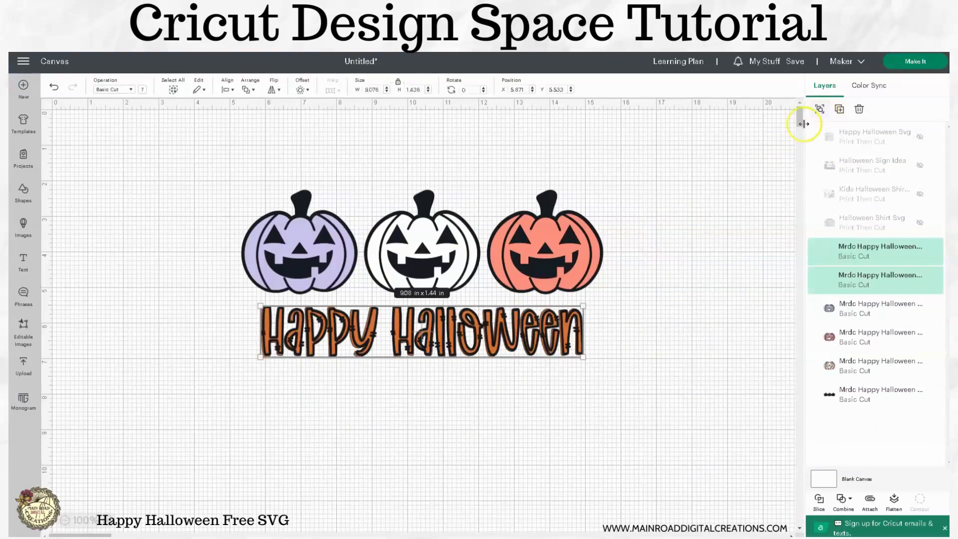
{"action": "left_click", "coordinate": [633, 315]}
Step: Move the black lettering outline below the orange lettering and back over it to show the separate layers
{"action": "left_click_drag", "start_coordinate": [514, 341], "coordinate": [515, 394]}
{"action": "left_click", "coordinate": [649, 344]}
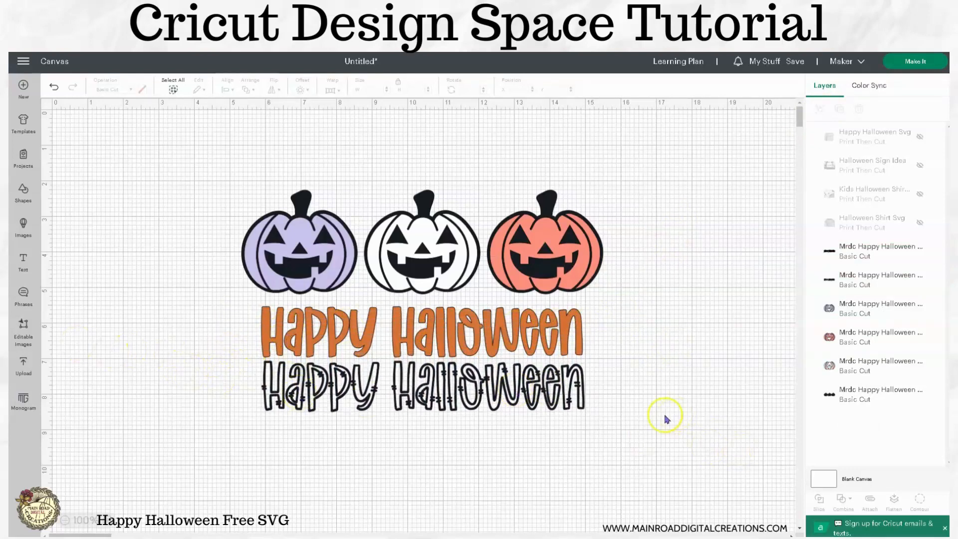
{"action": "left_click_drag", "start_coordinate": [565, 384], "coordinate": [558, 327]}
{"action": "left_click", "coordinate": [674, 321]}
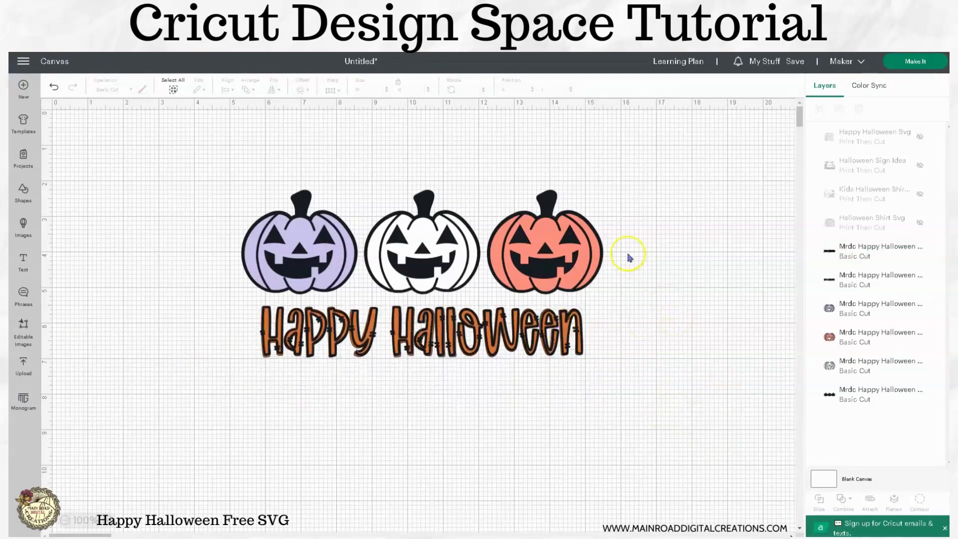
{"action": "left_click", "coordinate": [555, 200]}
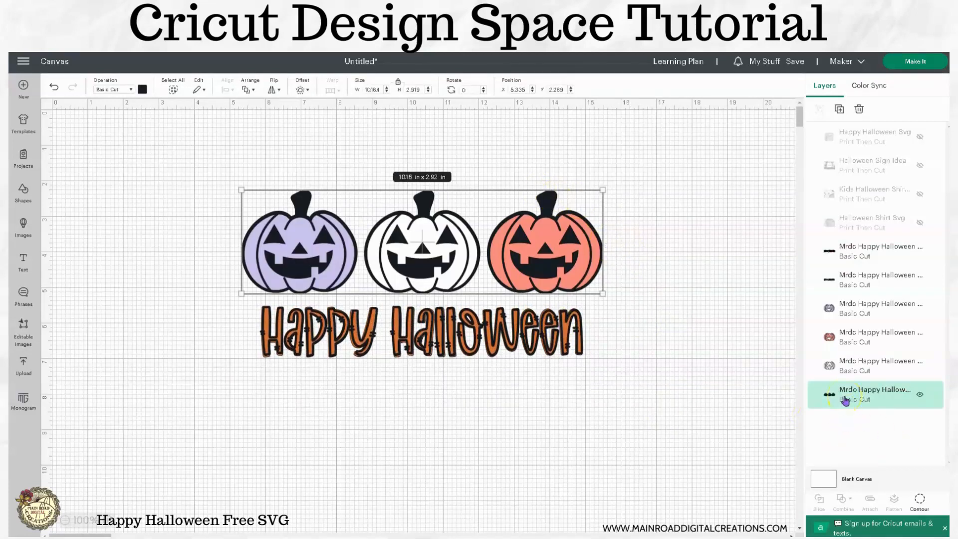
{"action": "left_click_drag", "start_coordinate": [552, 352], "coordinate": [550, 416]}
{"action": "left_click", "coordinate": [648, 417]}
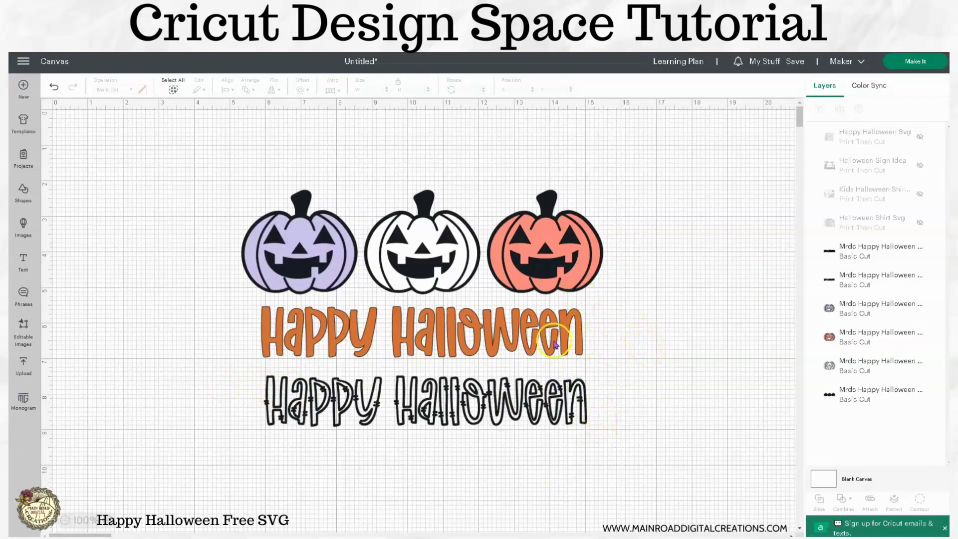
{"action": "left_click_drag", "start_coordinate": [551, 393], "coordinate": [538, 332]}
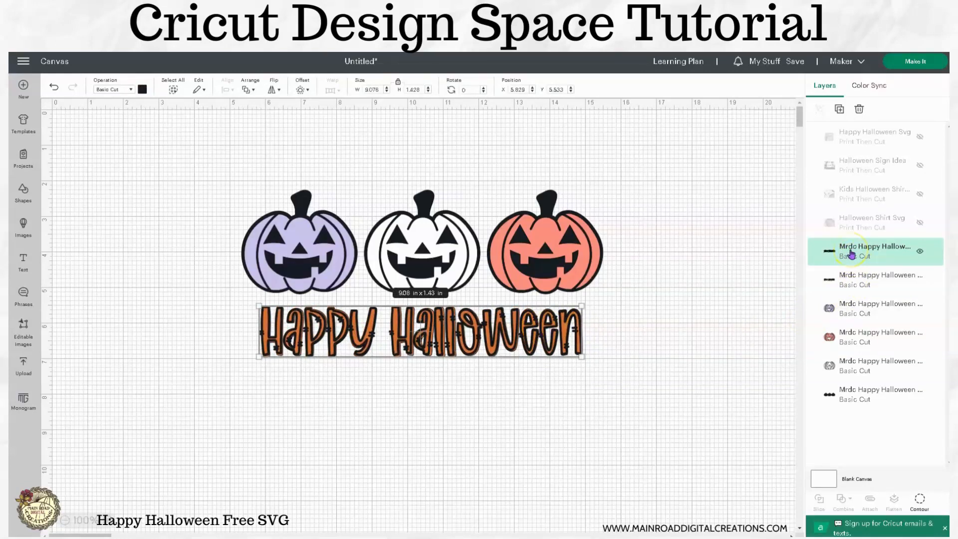
Step: Attach the black lettering outline to the black pumpkin background layer
{"action": "left_click", "coordinate": [871, 389], "text": "shift"}
{"action": "left_click", "coordinate": [870, 499]}
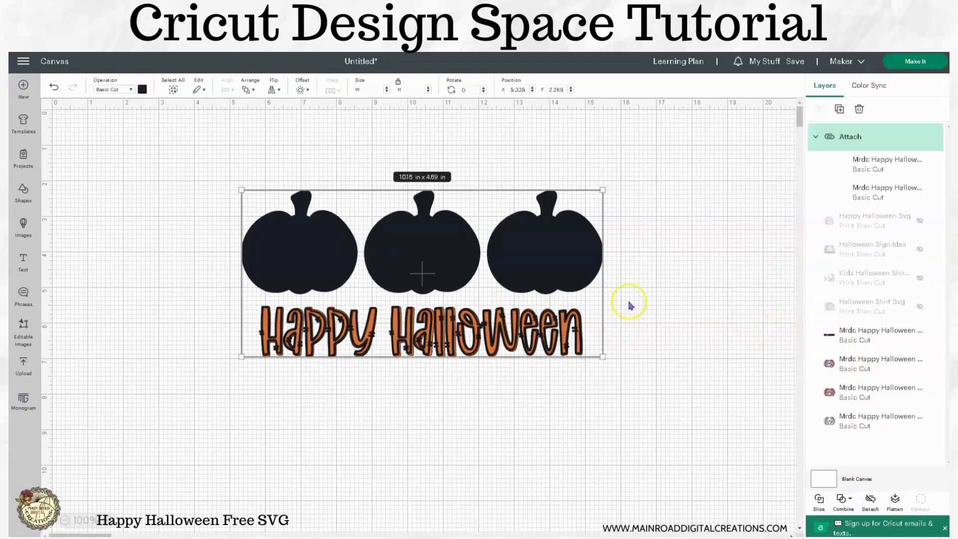
{"action": "left_click", "coordinate": [630, 306]}
Step: Move the attached black layers and the orange lettering away from the pumpkin faces, to separate areas of the canvas
{"action": "left_click_drag", "start_coordinate": [524, 241], "coordinate": [397, 398]}
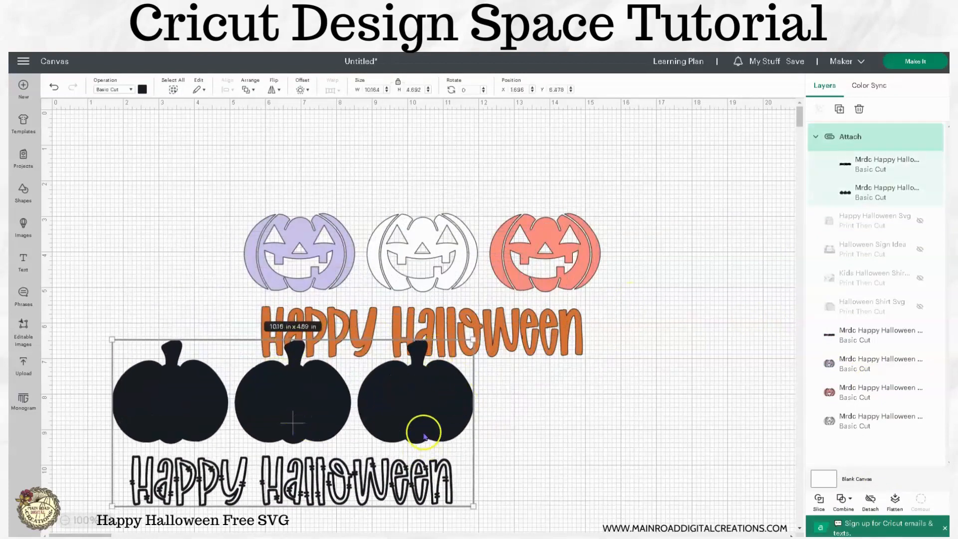
{"action": "left_click_drag", "start_coordinate": [530, 349], "coordinate": [706, 455]}
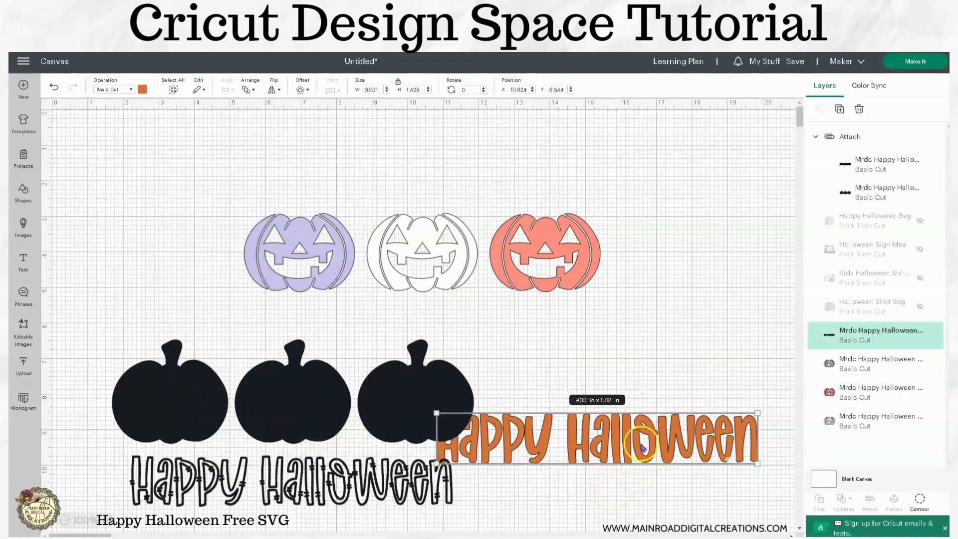
{"action": "left_click_drag", "start_coordinate": [643, 446], "coordinate": [613, 404]}
Step: Overlay the attached black outline on the orange lettering, and pull the two apart again
{"action": "left_click", "coordinate": [287, 396]}
{"action": "left_click_drag", "start_coordinate": [287, 397], "coordinate": [565, 314]}
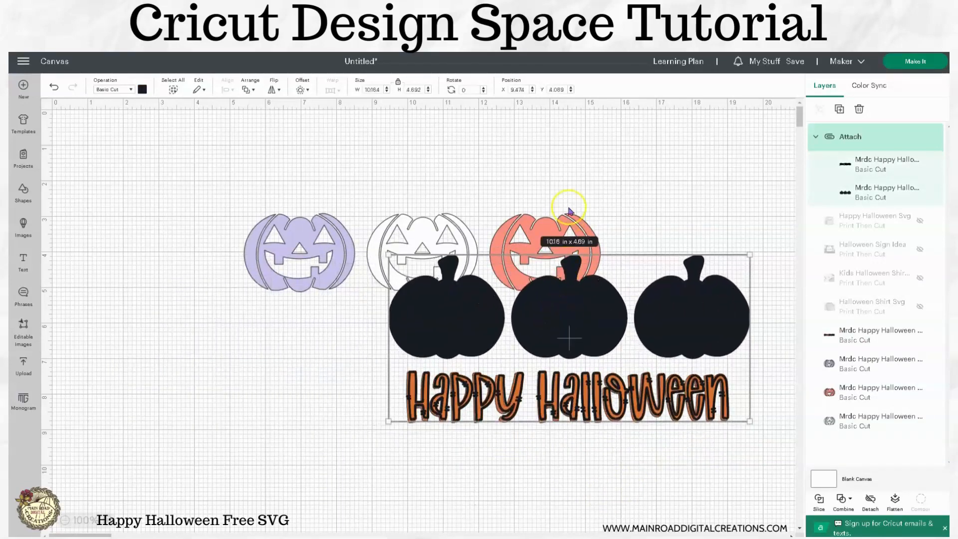
{"action": "left_click", "coordinate": [539, 220]}
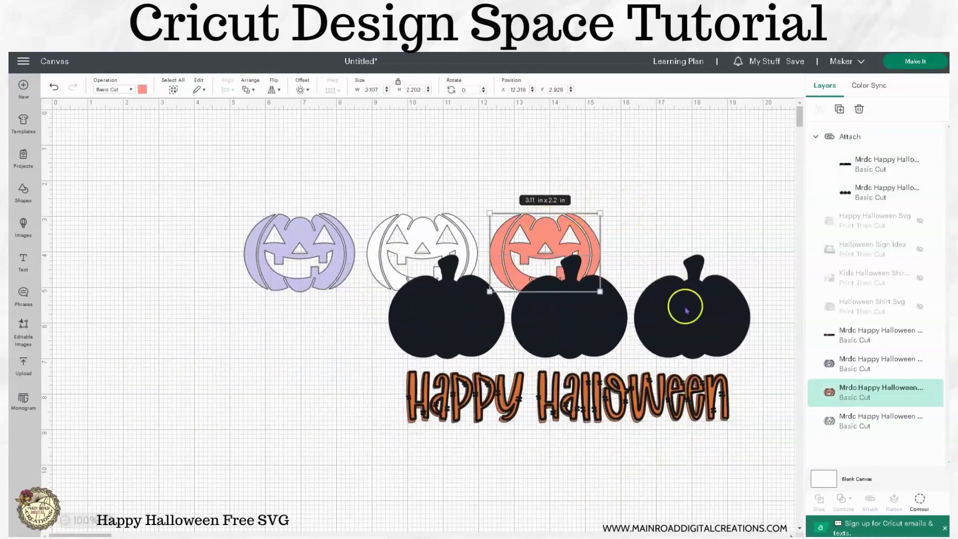
{"action": "left_click", "coordinate": [726, 465]}
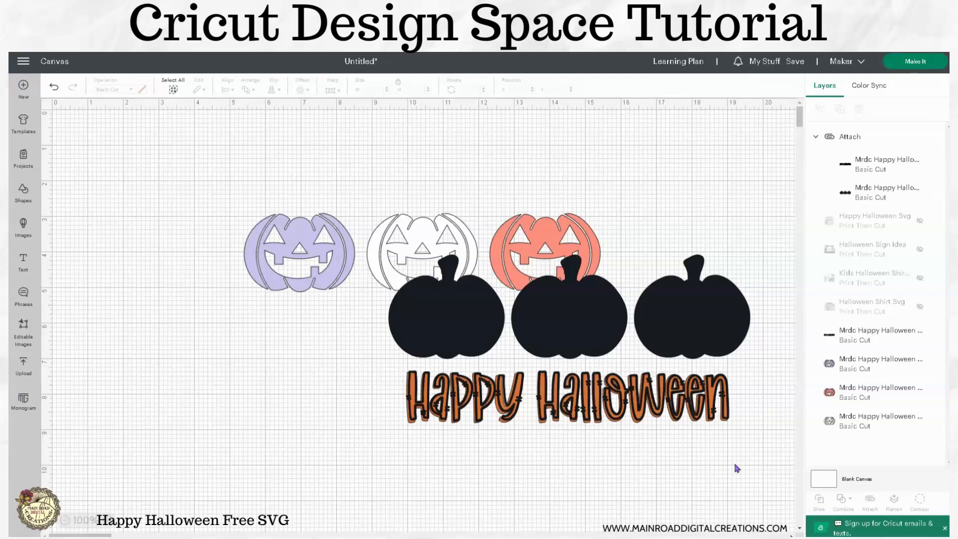
{"action": "left_click_drag", "start_coordinate": [732, 304], "coordinate": [346, 346]}
{"action": "left_click_drag", "start_coordinate": [561, 402], "coordinate": [590, 350]}
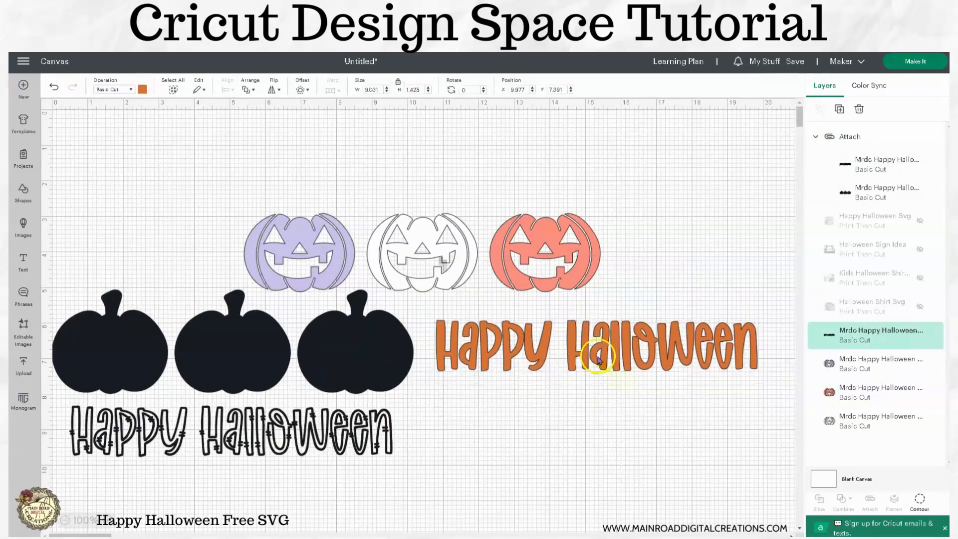
Step: Undo the layer moves and the attachment of the black layers
{"action": "left_click", "coordinate": [54, 87]}
{"action": "left_click", "coordinate": [54, 87]}
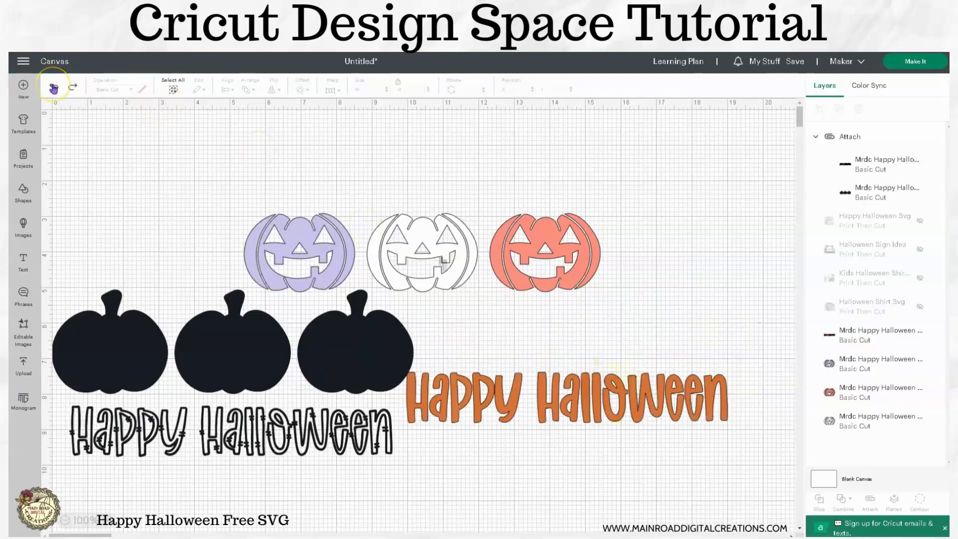
{"action": "left_click", "coordinate": [54, 87]}
{"action": "left_click", "coordinate": [54, 88]}
{"action": "left_click", "coordinate": [54, 87]}
{"action": "left_click", "coordinate": [54, 87]}
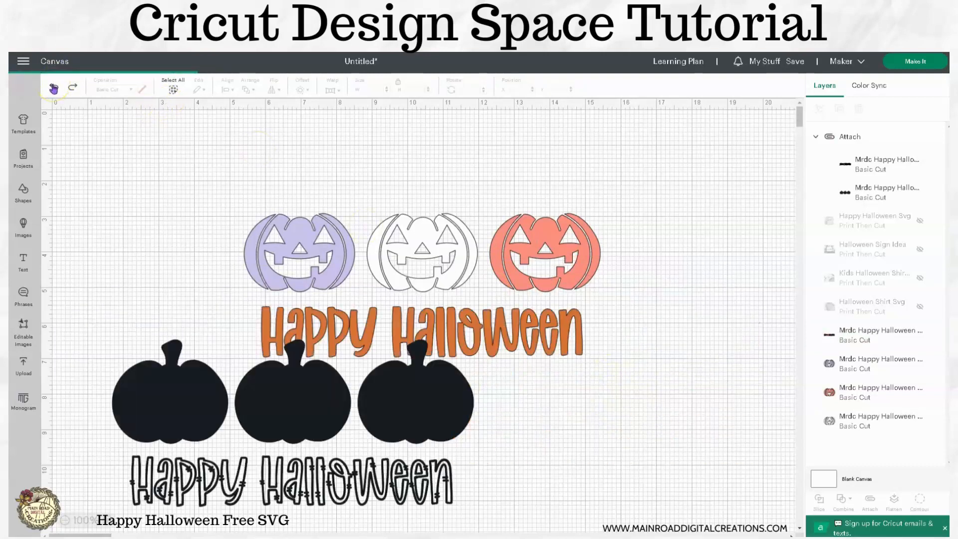
{"action": "left_click", "coordinate": [54, 87]}
{"action": "left_click", "coordinate": [54, 88]}
{"action": "left_click", "coordinate": [54, 88]}
{"action": "left_click", "coordinate": [54, 87]}
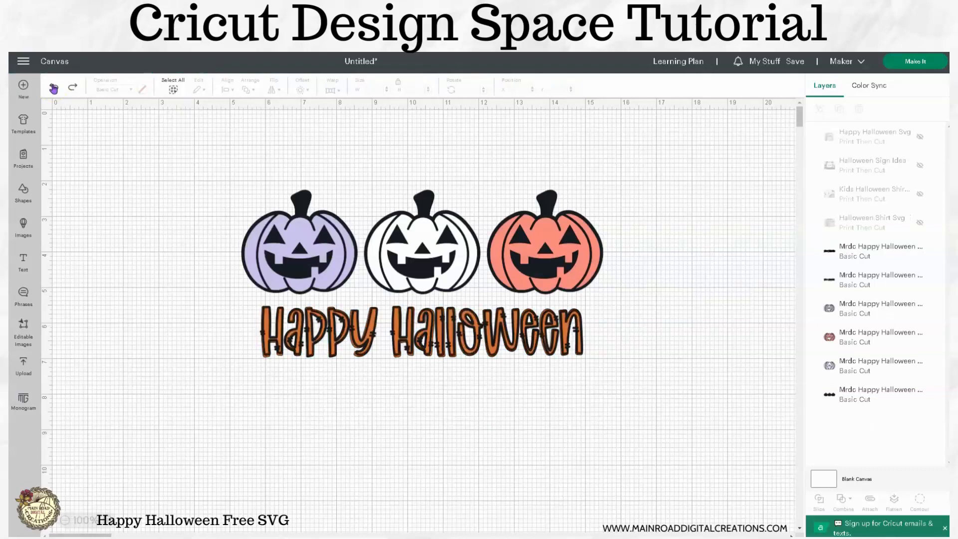
Step: Select all visible design layers and move them down and to the right, to about X 7.3, Y 5.1 in
{"action": "left_click_drag", "start_coordinate": [196, 185], "coordinate": [663, 400]}
{"action": "left_click_drag", "start_coordinate": [584, 271], "coordinate": [653, 370]}
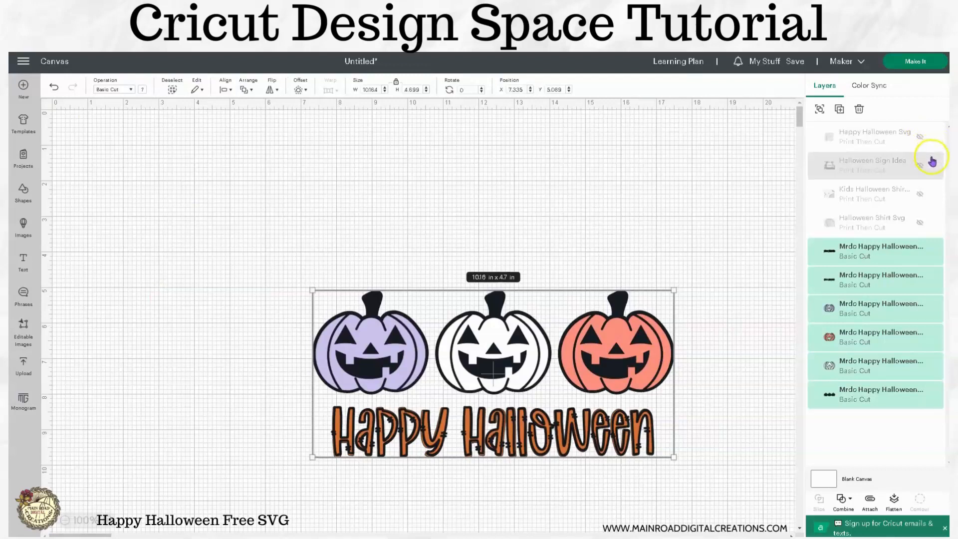
Step: Preview the hidden Happy Halloween Svg shirt mock-up in the canvas's upper-left area, and delete it
{"action": "left_click", "coordinate": [919, 141]}
{"action": "left_click_drag", "start_coordinate": [684, 384], "coordinate": [273, 204]}
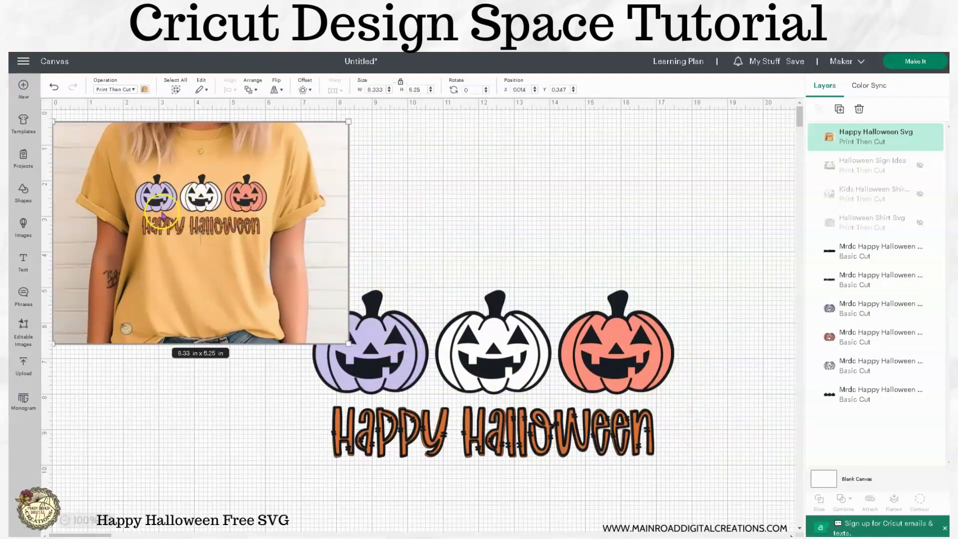
{"action": "left_click", "coordinate": [859, 109]}
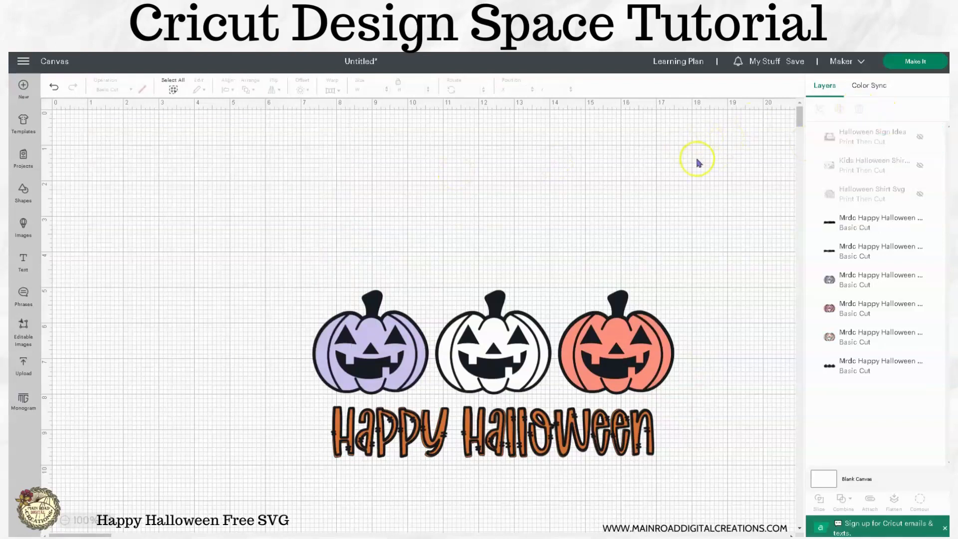
Step: Show the hidden Halloween Shirt Svg mock-up on the canvas
{"action": "left_click", "coordinate": [858, 195]}
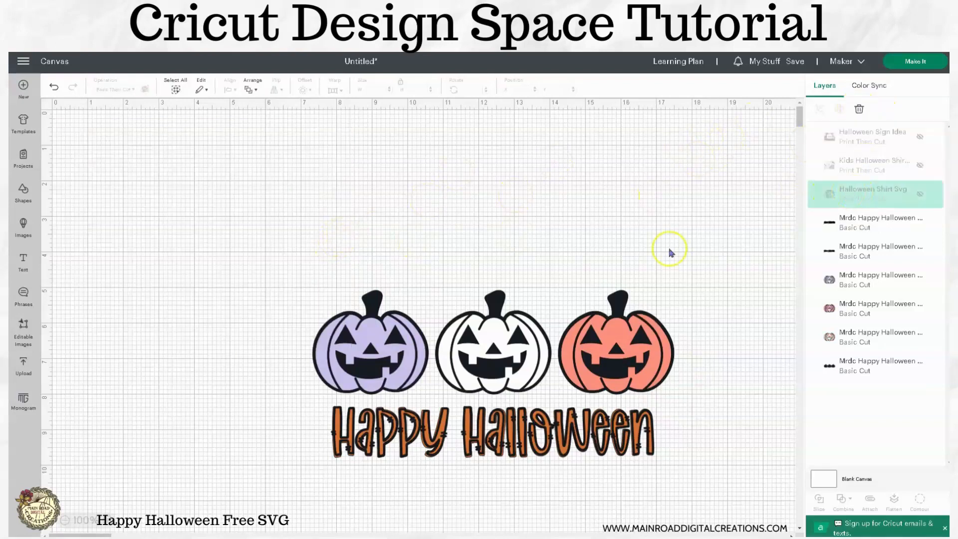
{"action": "left_click", "coordinate": [922, 195]}
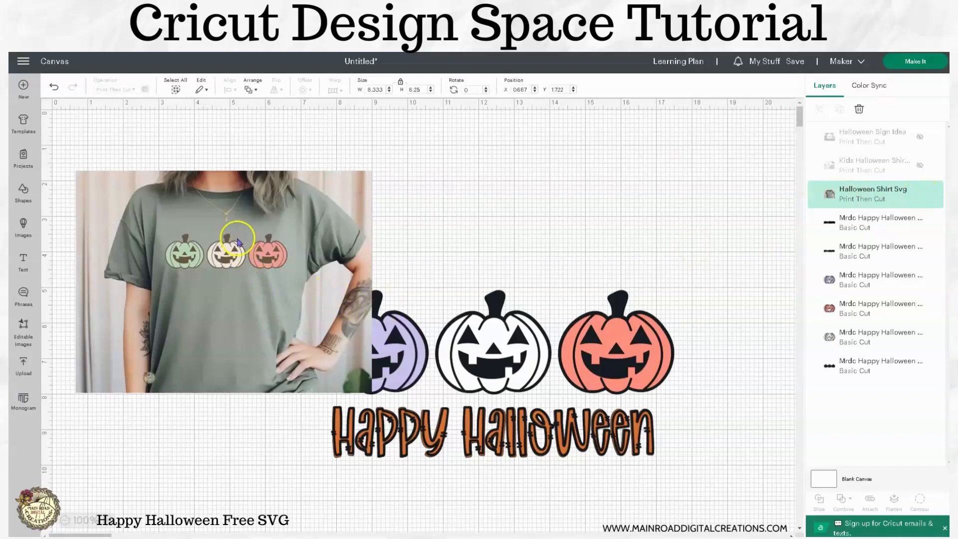
{"action": "left_click", "coordinate": [567, 235]}
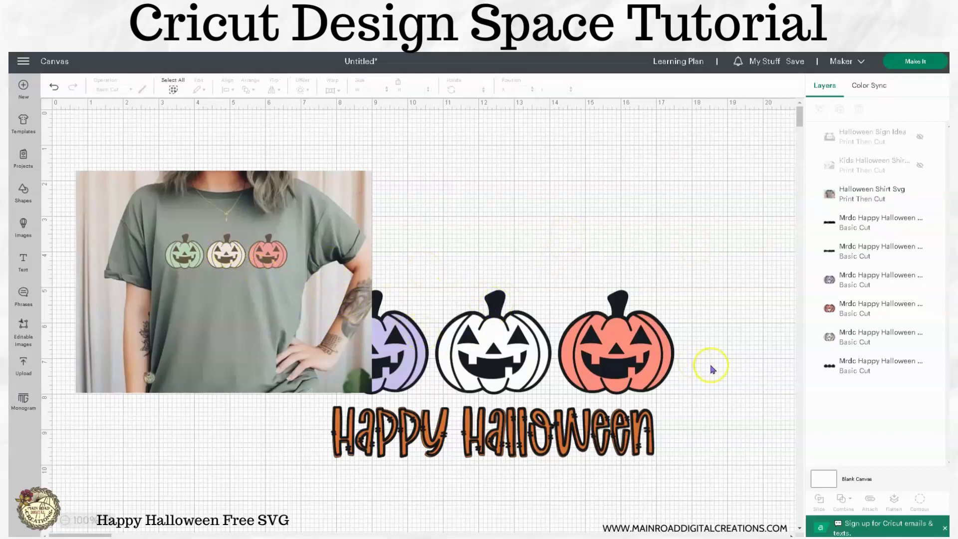
Step: Hide the black outline and orange fill layers of the Happy Halloween lettering
{"action": "left_click", "coordinate": [613, 438]}
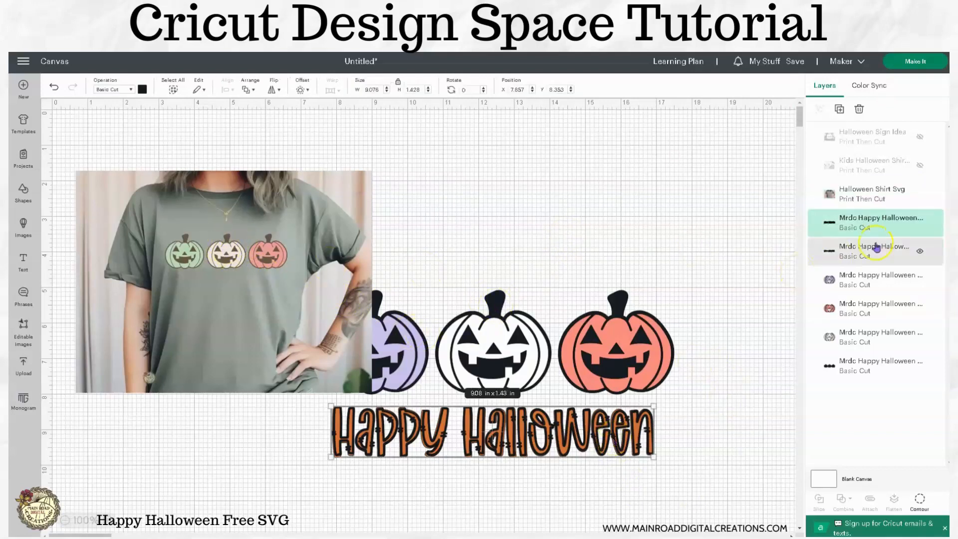
{"action": "left_click", "coordinate": [919, 222]}
{"action": "left_click", "coordinate": [923, 254]}
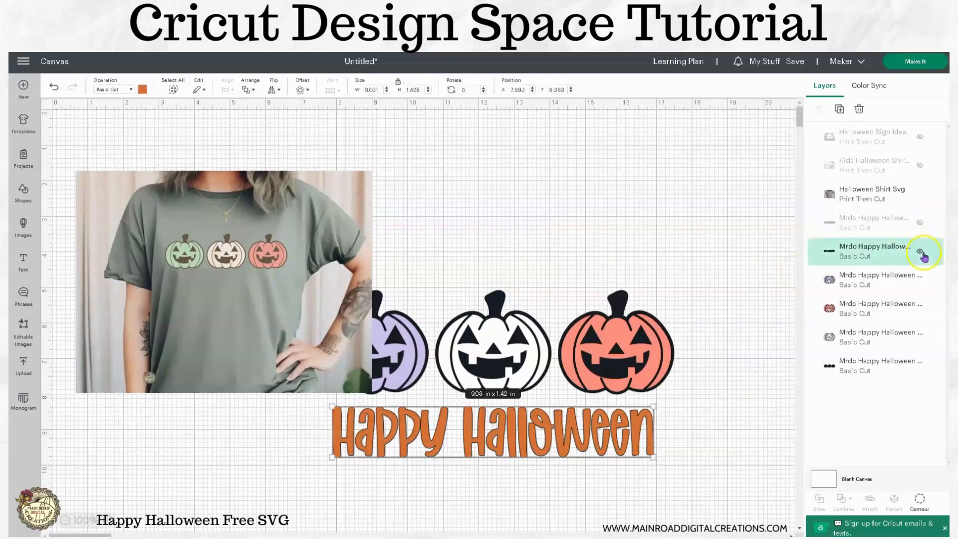
{"action": "left_click", "coordinate": [922, 254]}
Step: Delete the Halloween Shirt Svg mock-up and show both Happy Halloween lettering layers again
{"action": "left_click_drag", "start_coordinate": [220, 308], "coordinate": [160, 200]}
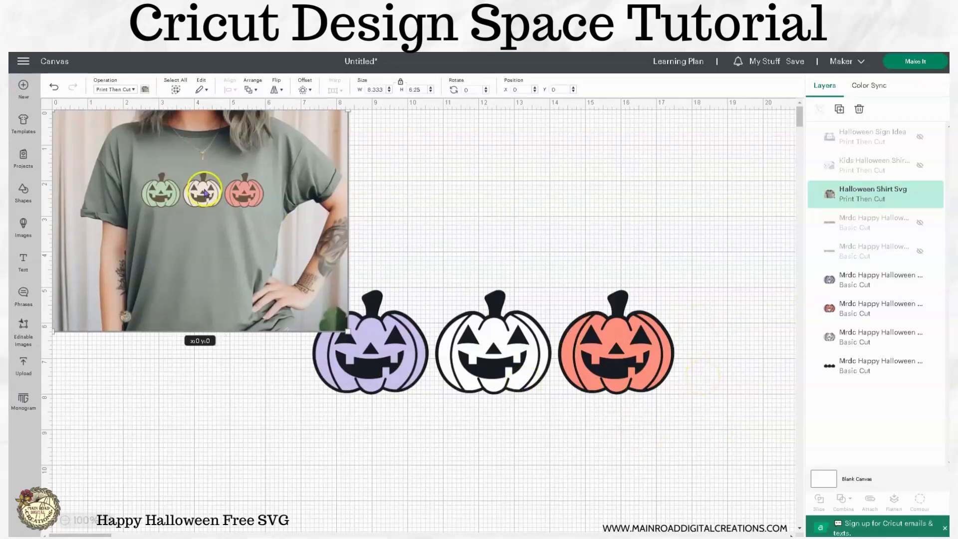
{"action": "left_click", "coordinate": [862, 112]}
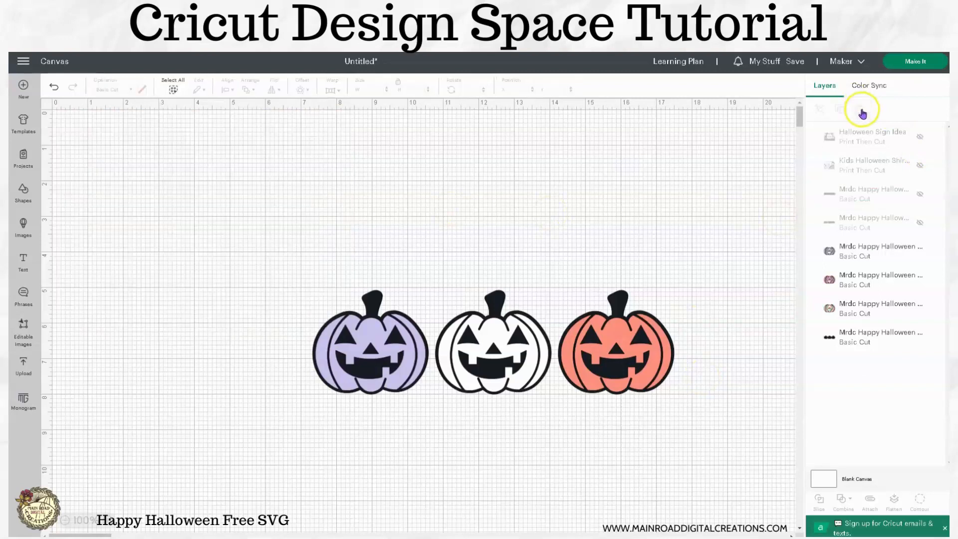
{"action": "left_click", "coordinate": [919, 193]}
{"action": "left_click", "coordinate": [921, 223]}
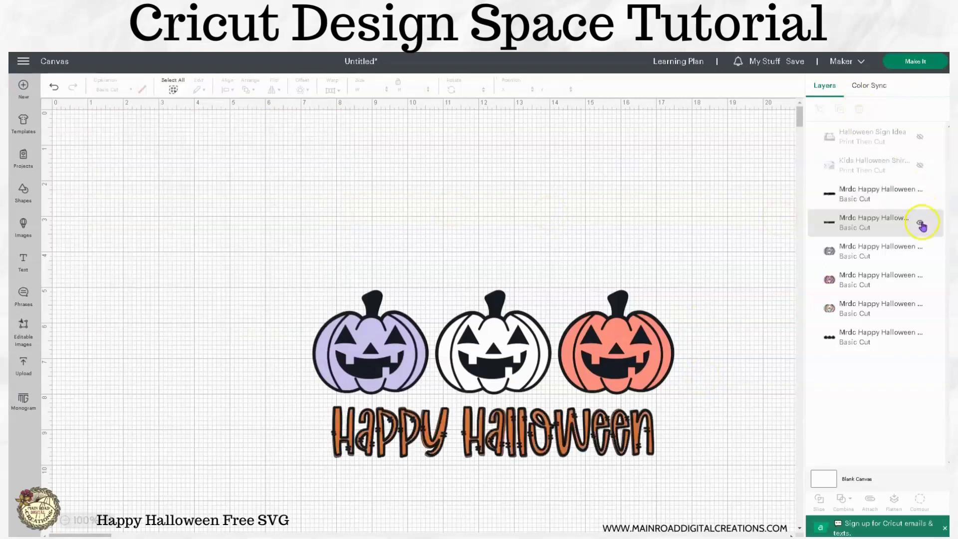
Step: Show the hidden Halloween Sign Idea mock-up on the canvas
{"action": "left_click", "coordinate": [859, 143]}
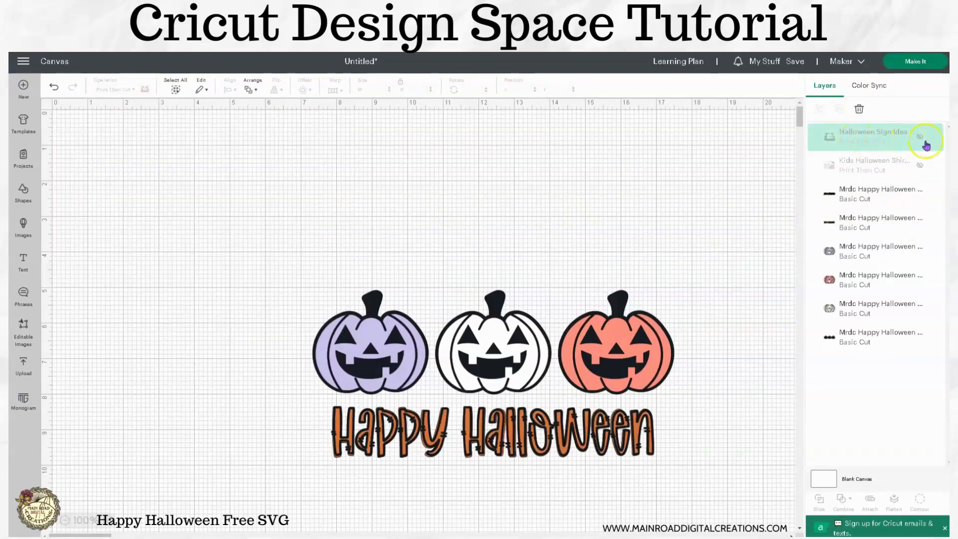
{"action": "left_click", "coordinate": [921, 141]}
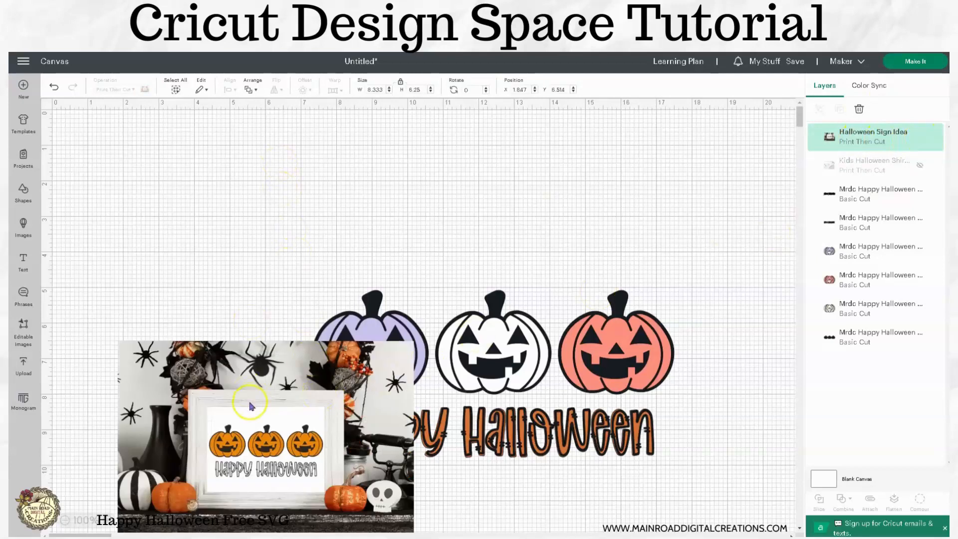
Step: Resize the Halloween Sign Idea mock-up to 7 x 5.25 in and place it at X 1.333, Y 0 on the canvas
{"action": "left_click_drag", "start_coordinate": [265, 391], "coordinate": [198, 162]}
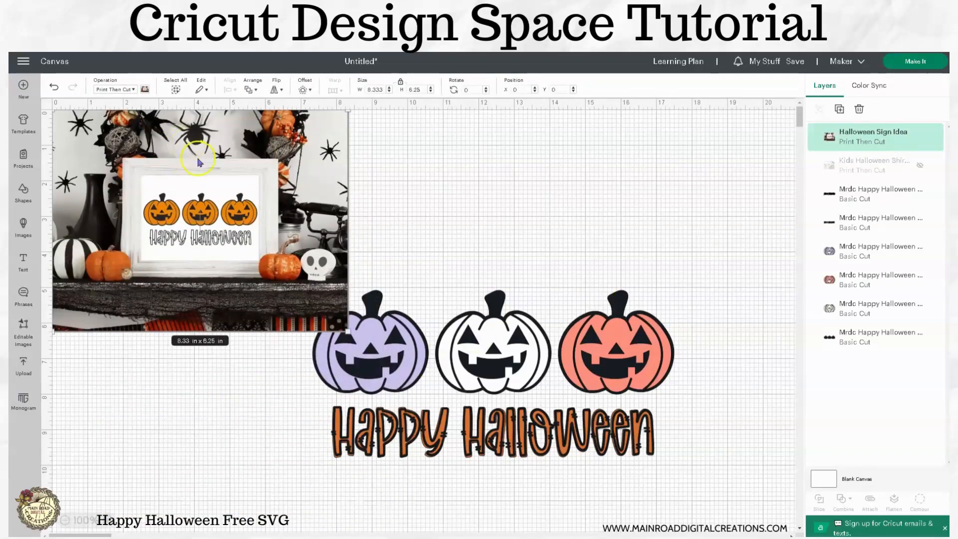
{"action": "left_click_drag", "start_coordinate": [348, 331], "coordinate": [301, 296]}
{"action": "left_click_drag", "start_coordinate": [223, 189], "coordinate": [270, 189]}
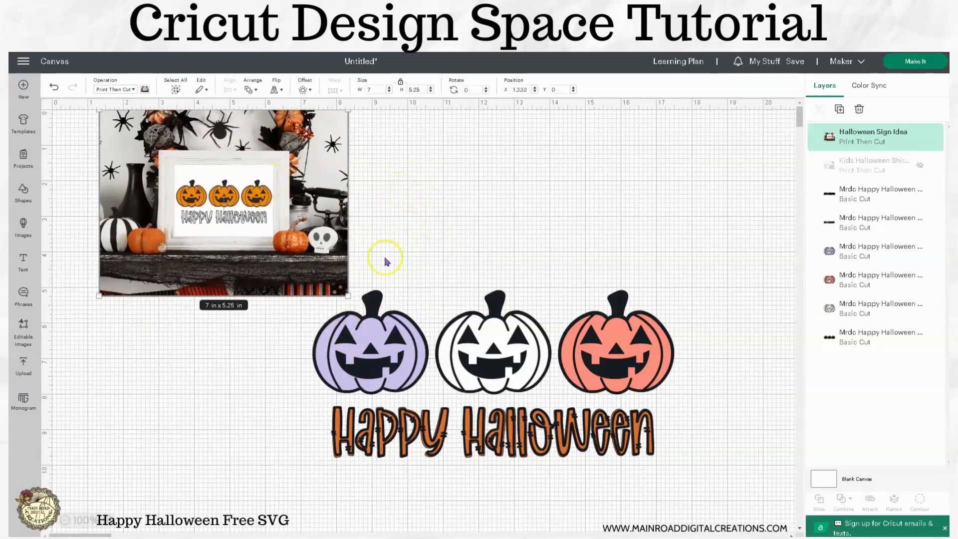
{"action": "left_click", "coordinate": [716, 340]}
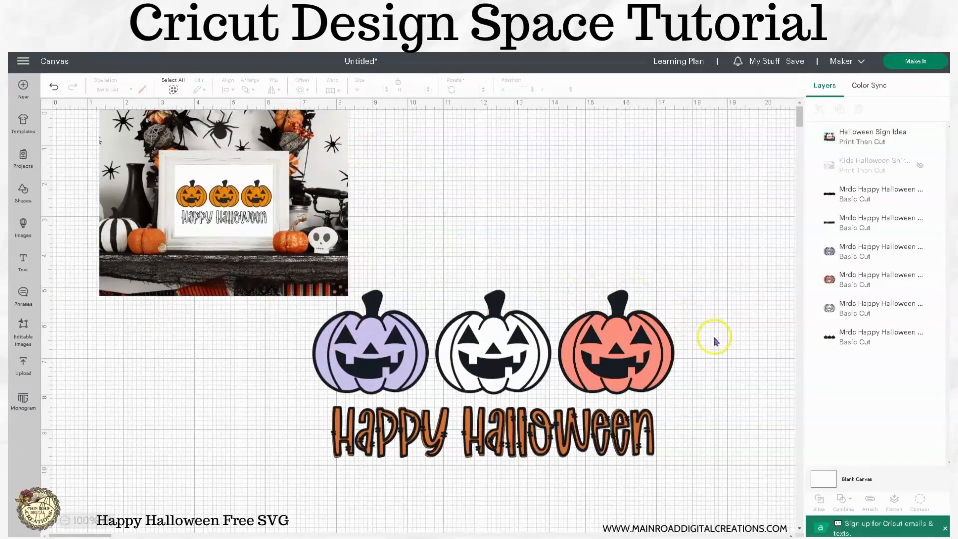
Step: Recolor the purple, white and coral pumpkin layers with the orange material color of the Happy Halloween lettering
{"action": "left_click", "coordinate": [828, 263]}
{"action": "left_click", "coordinate": [142, 89]}
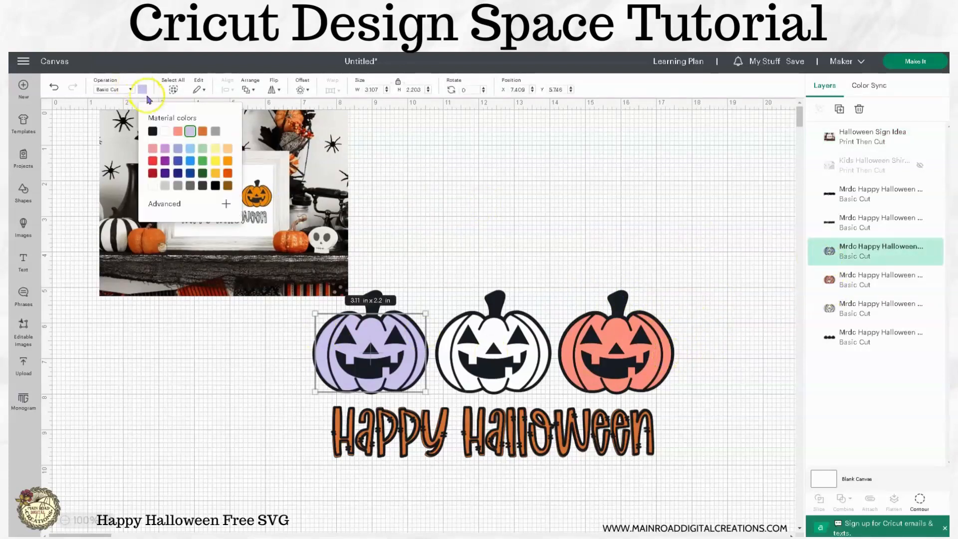
{"action": "left_click", "coordinate": [202, 130]}
{"action": "left_click", "coordinate": [499, 344]}
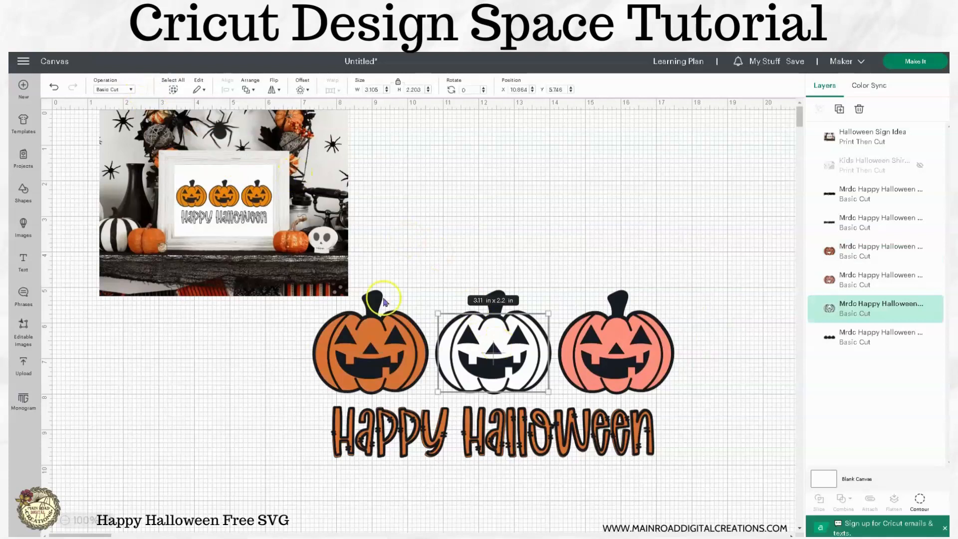
{"action": "left_click", "coordinate": [142, 90]}
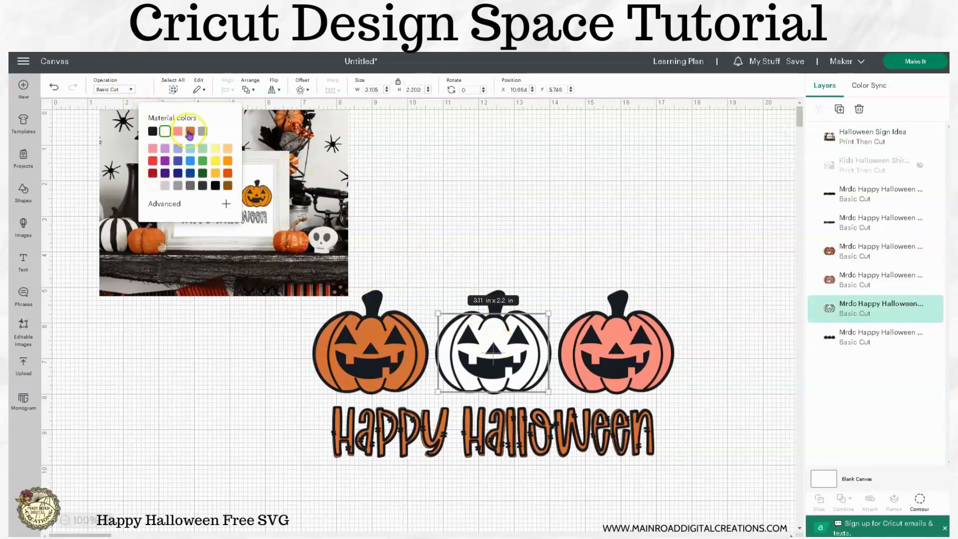
{"action": "left_click", "coordinate": [190, 132]}
{"action": "left_click", "coordinate": [649, 357]}
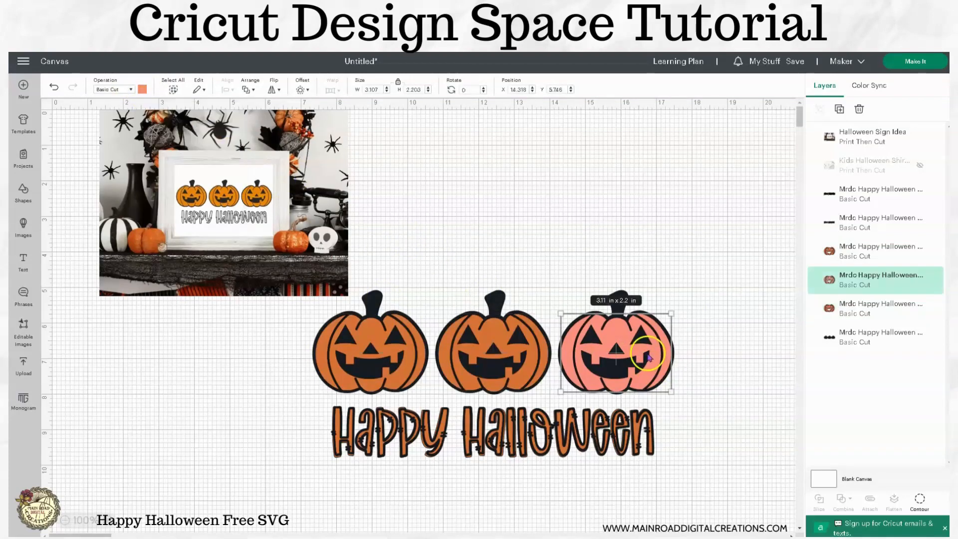
{"action": "left_click", "coordinate": [142, 89]}
{"action": "left_click", "coordinate": [189, 132]}
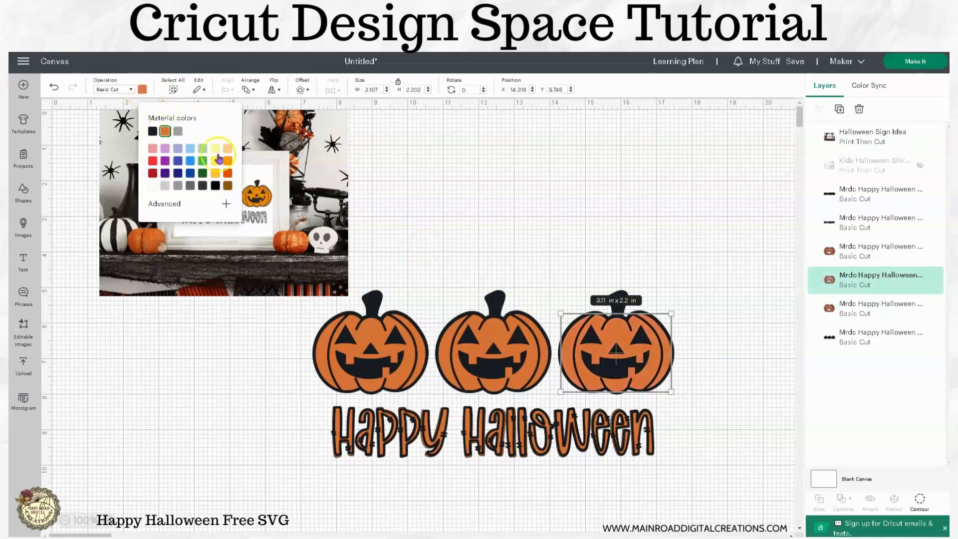
{"action": "left_click", "coordinate": [705, 279]}
Step: Attach the three orange pumpkin layers to each other so they cut as one arrangement
{"action": "left_click", "coordinate": [851, 249]}
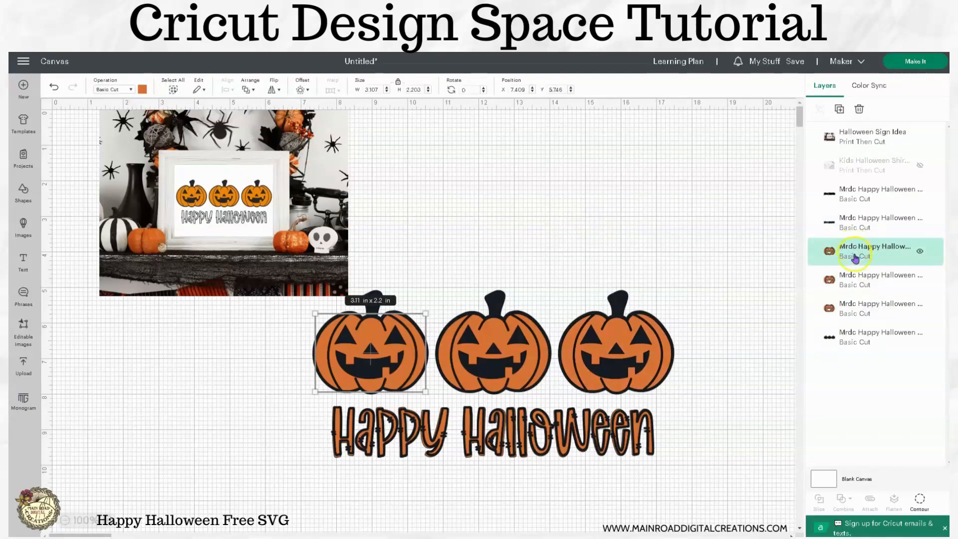
{"action": "left_click", "coordinate": [852, 286], "text": "shift"}
{"action": "left_click", "coordinate": [832, 253]}
{"action": "left_click", "coordinate": [846, 278], "text": "shift"}
{"action": "left_click", "coordinate": [854, 308], "text": "shift"}
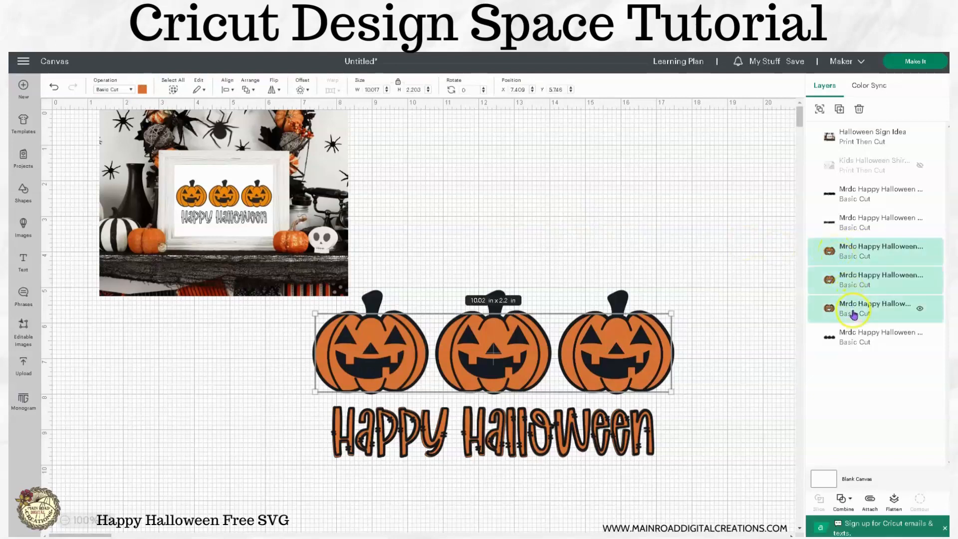
{"action": "left_click", "coordinate": [870, 499]}
{"action": "left_click", "coordinate": [697, 237]}
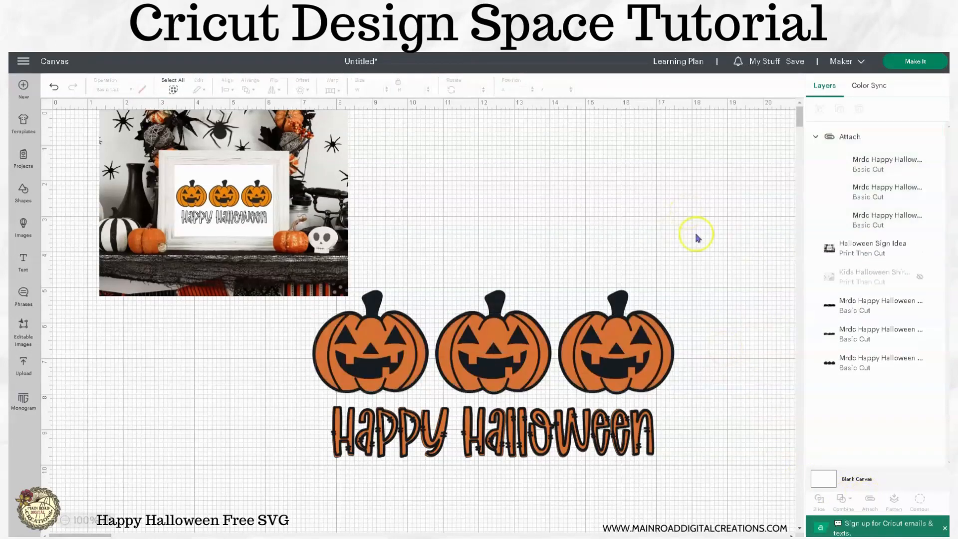
{"action": "left_click", "coordinate": [639, 351]}
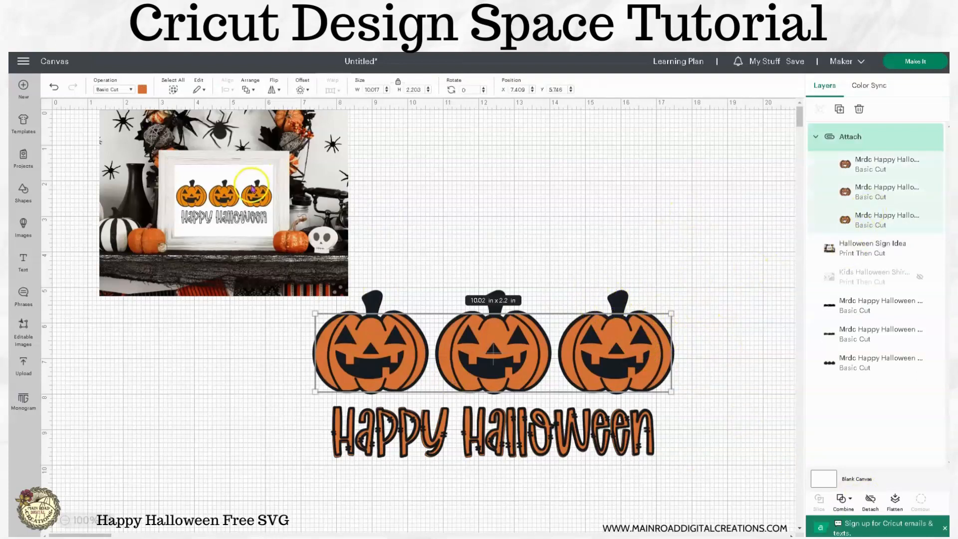
{"action": "left_click", "coordinate": [678, 199]}
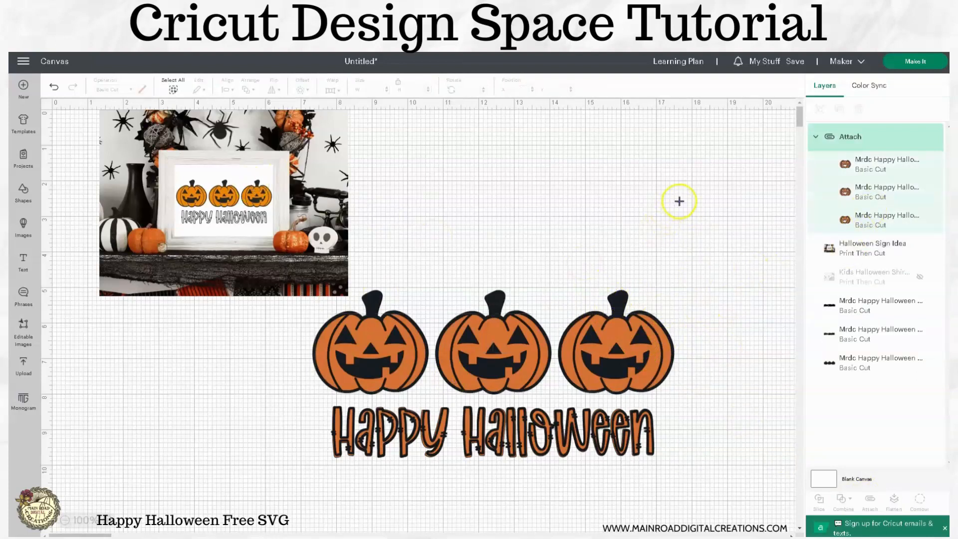
Step: Hide the orange lettering fill and attach the black pumpkin backing to the black Happy Halloween outline layer
{"action": "left_click", "coordinate": [852, 350]}
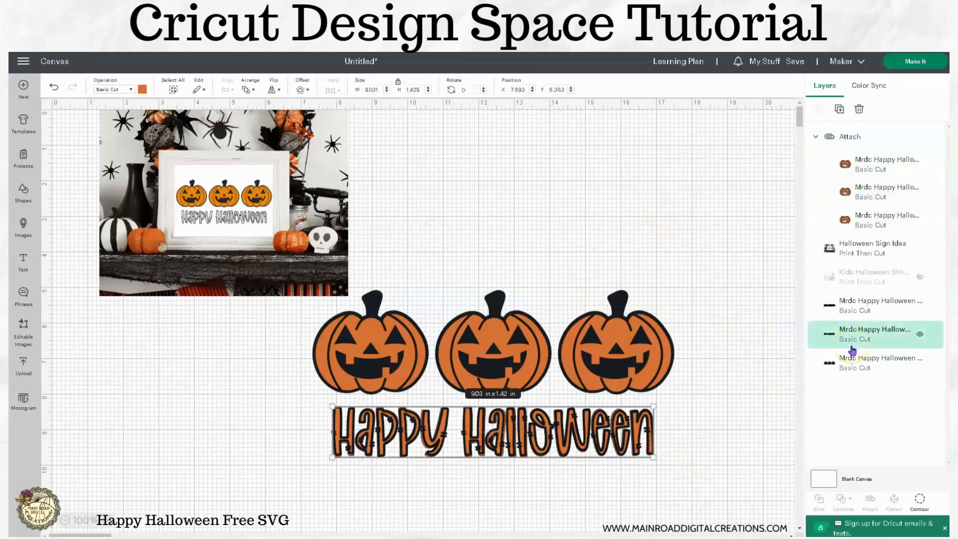
{"action": "left_click", "coordinate": [921, 335]}
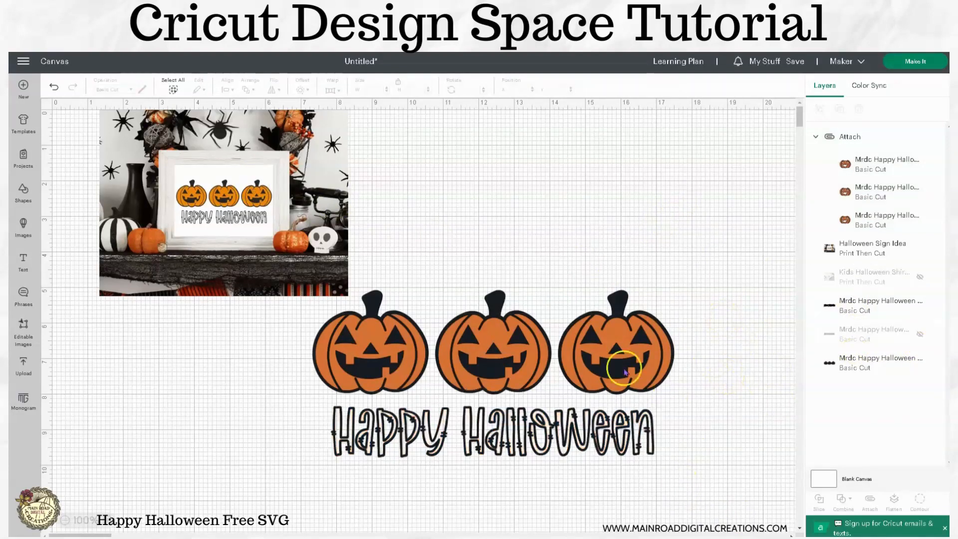
{"action": "left_click", "coordinate": [621, 303]}
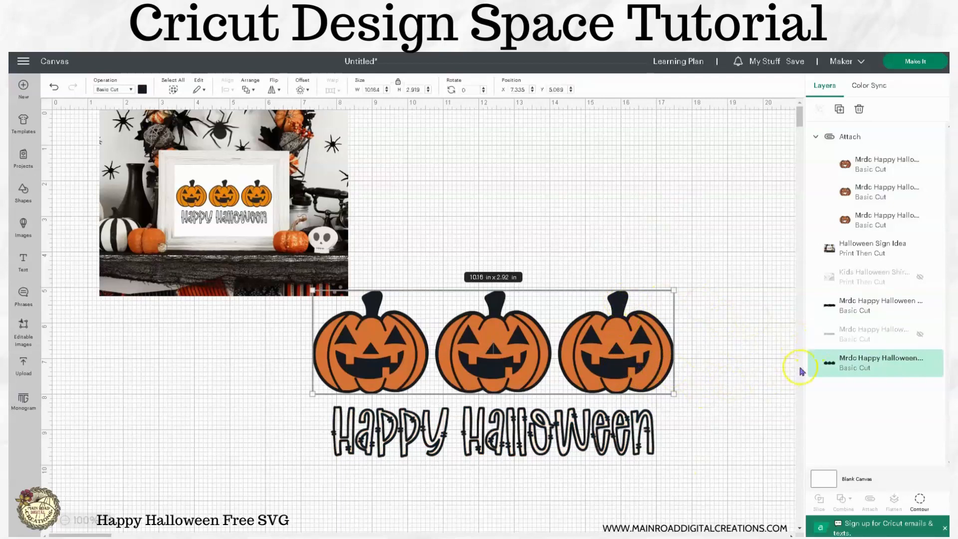
{"action": "left_click", "coordinate": [841, 306], "text": "shift"}
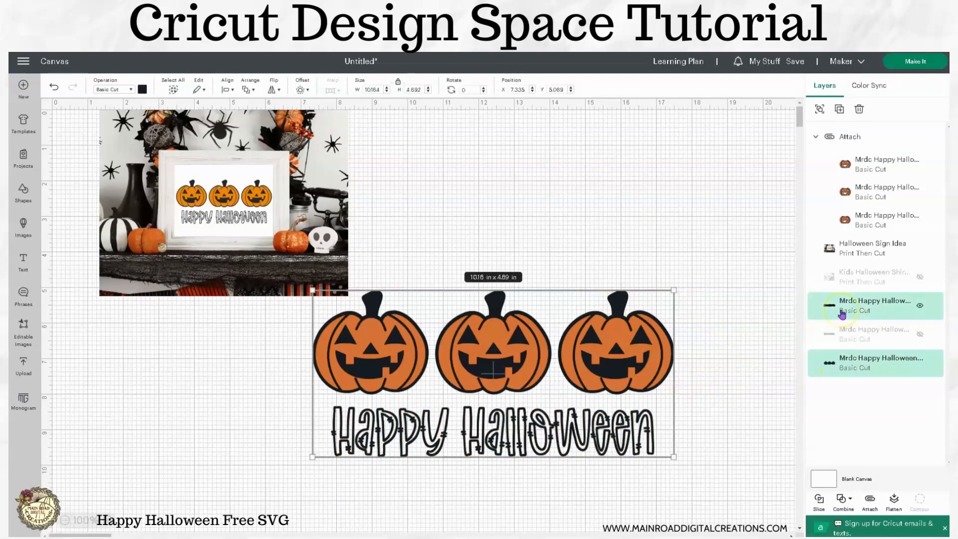
{"action": "left_click", "coordinate": [871, 501]}
{"action": "left_click", "coordinate": [724, 344]}
Step: Send the attached black pumpkin backing and lettering outline to the back, behind the orange pumpkins
{"action": "right_click", "coordinate": [637, 364]}
{"action": "mouse_move", "coordinate": [639, 370]}
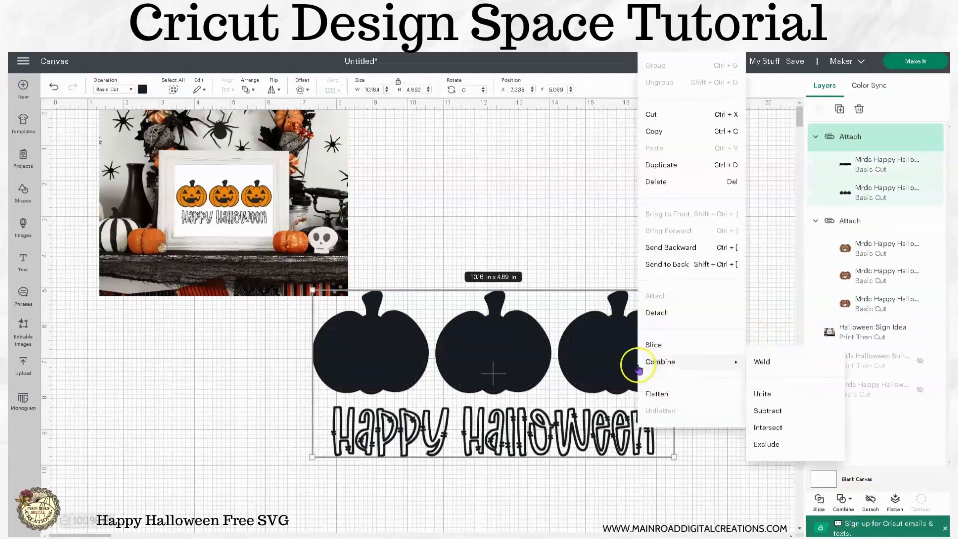
{"action": "left_click", "coordinate": [660, 264]}
{"action": "left_click_drag", "start_coordinate": [621, 350], "coordinate": [641, 378]}
Step: Replace the Halloween Sign Idea mock-up with the hidden Kids Halloween Shirt mock-up, placed in the canvas's upper-left corner
{"action": "left_click", "coordinate": [326, 238]}
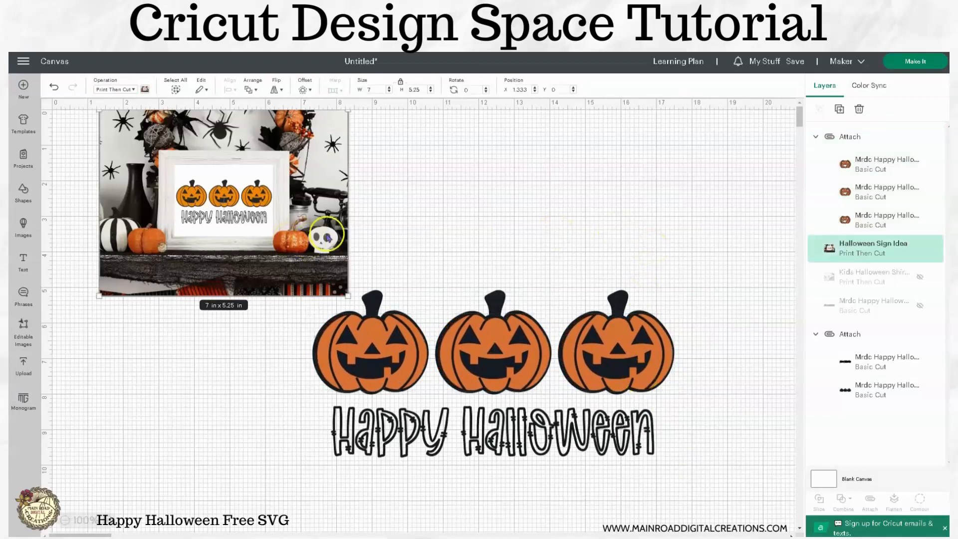
{"action": "left_click", "coordinate": [859, 111]}
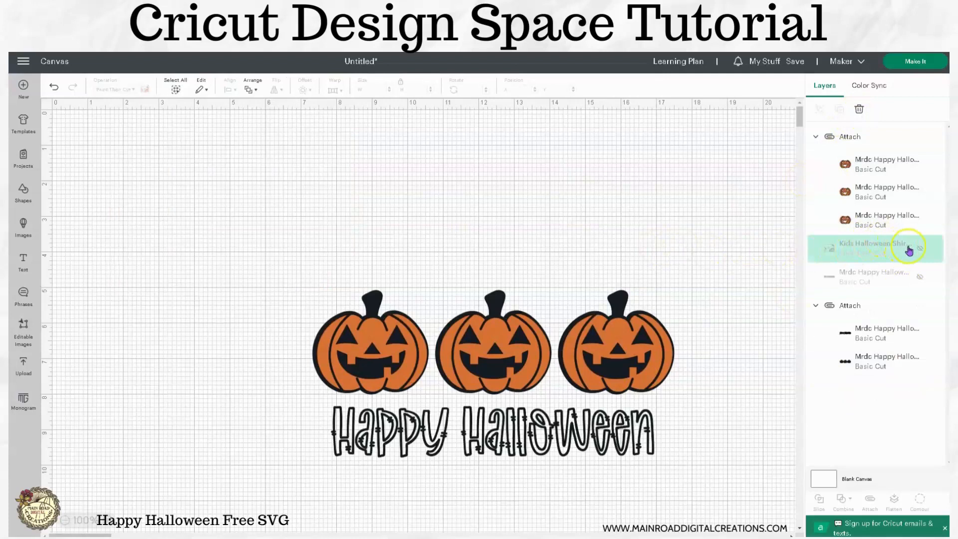
{"action": "left_click", "coordinate": [909, 248]}
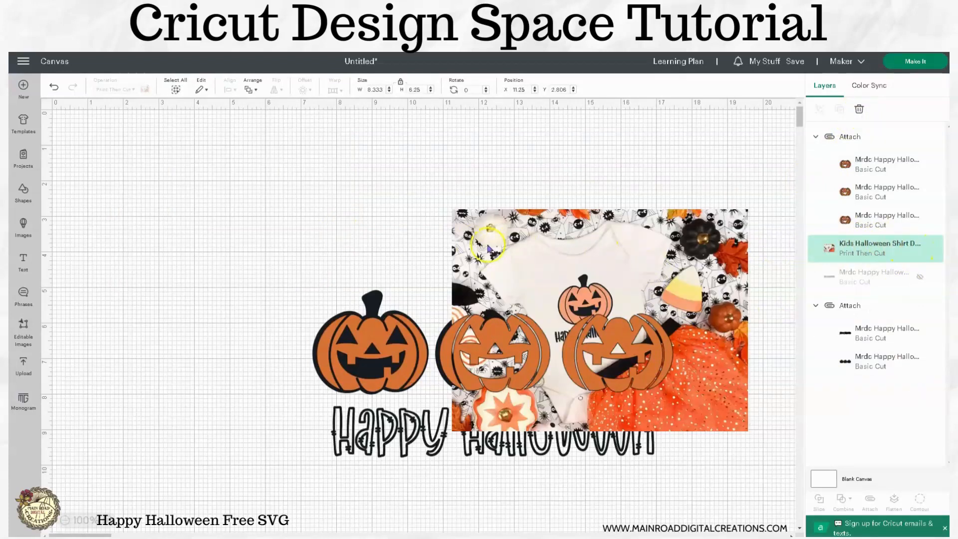
{"action": "left_click_drag", "start_coordinate": [583, 245], "coordinate": [185, 145]}
Step: Detach both attached sets, the three orange pumpkins and the black pumpkin backing with the lettering outline
{"action": "left_click", "coordinate": [637, 392]}
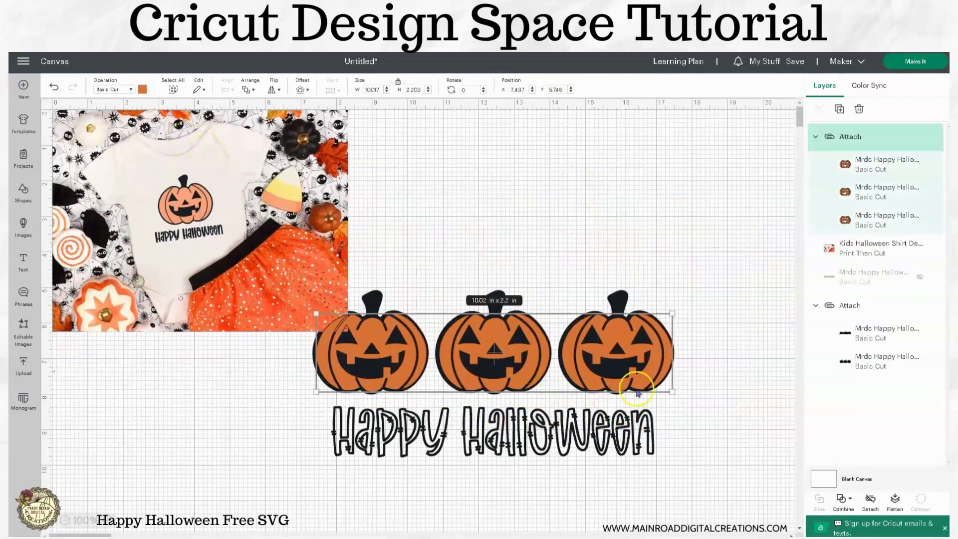
{"action": "left_click", "coordinate": [664, 262]}
{"action": "left_click", "coordinate": [639, 355]}
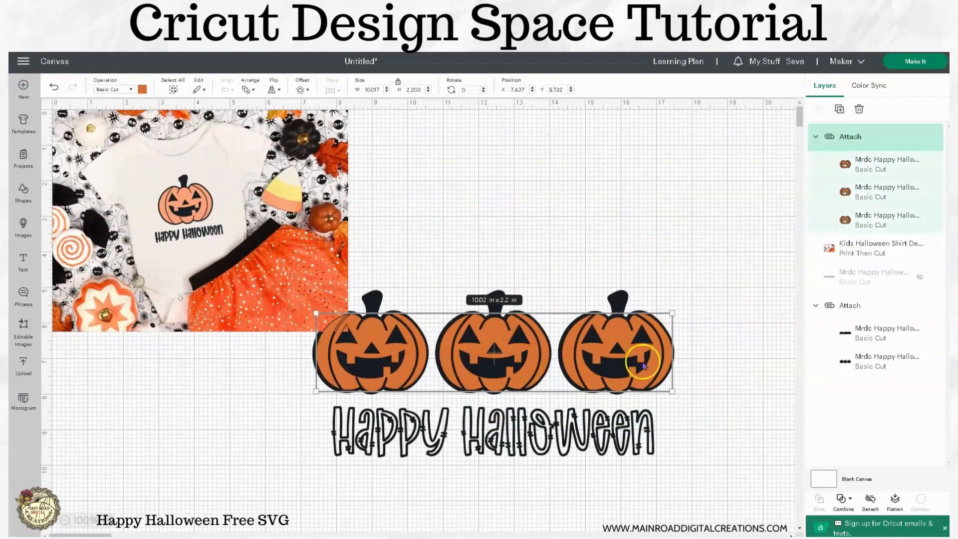
{"action": "left_click", "coordinate": [871, 499]}
{"action": "left_click", "coordinate": [773, 466]}
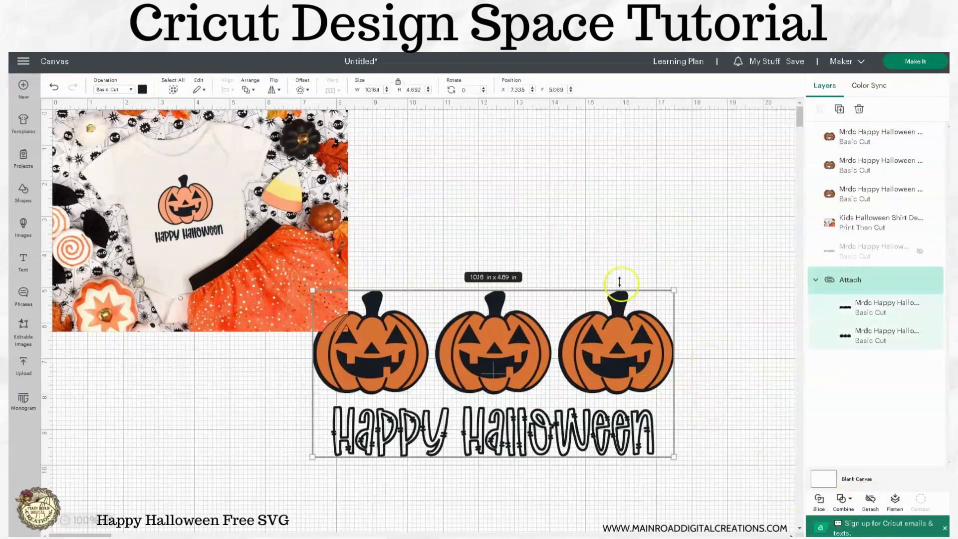
{"action": "left_click", "coordinate": [615, 452]}
{"action": "left_click", "coordinate": [870, 499]}
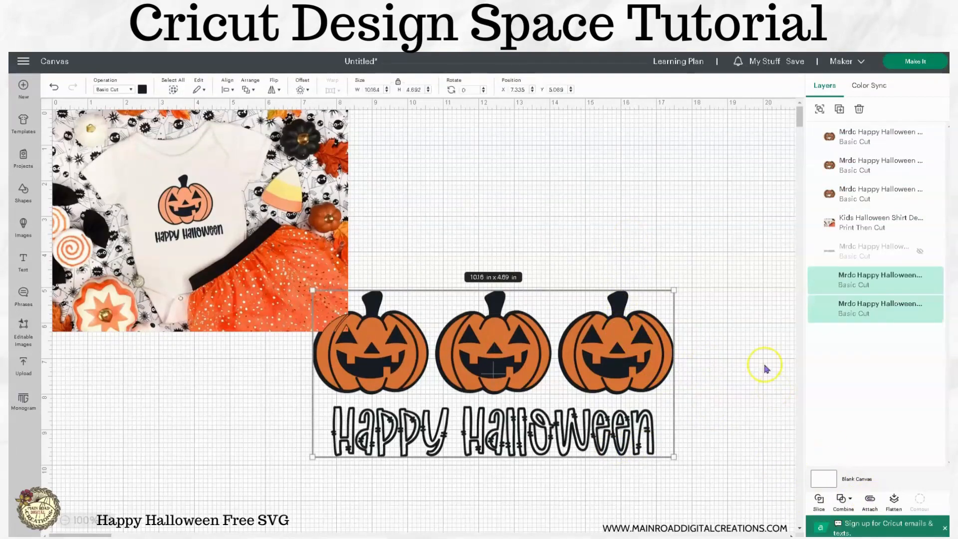
{"action": "left_click", "coordinate": [726, 464]}
Step: Hide the black lettering outline, show the solid Happy Halloween lettering layer and recolor it black
{"action": "left_click", "coordinate": [897, 286]}
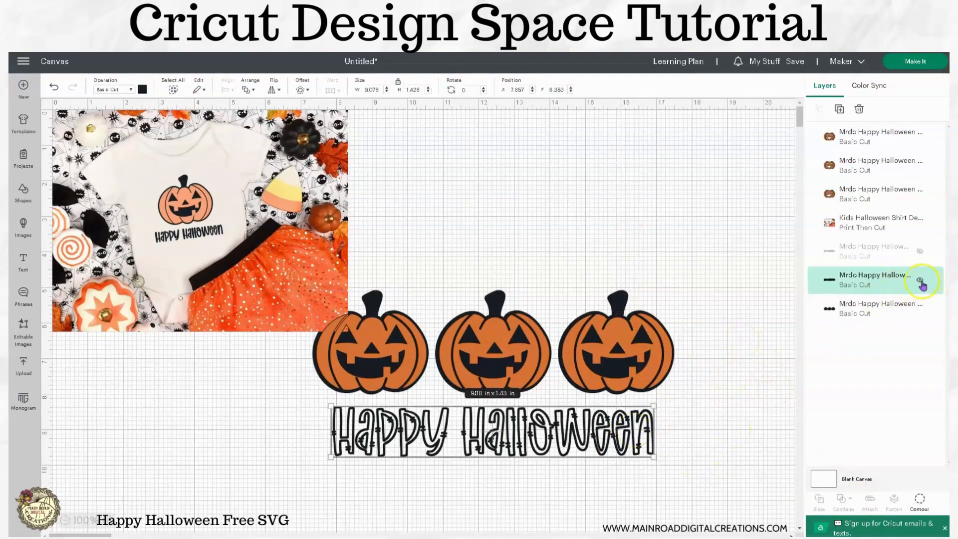
{"action": "left_click", "coordinate": [920, 280]}
{"action": "left_click", "coordinate": [921, 252]}
{"action": "left_click", "coordinate": [630, 434]}
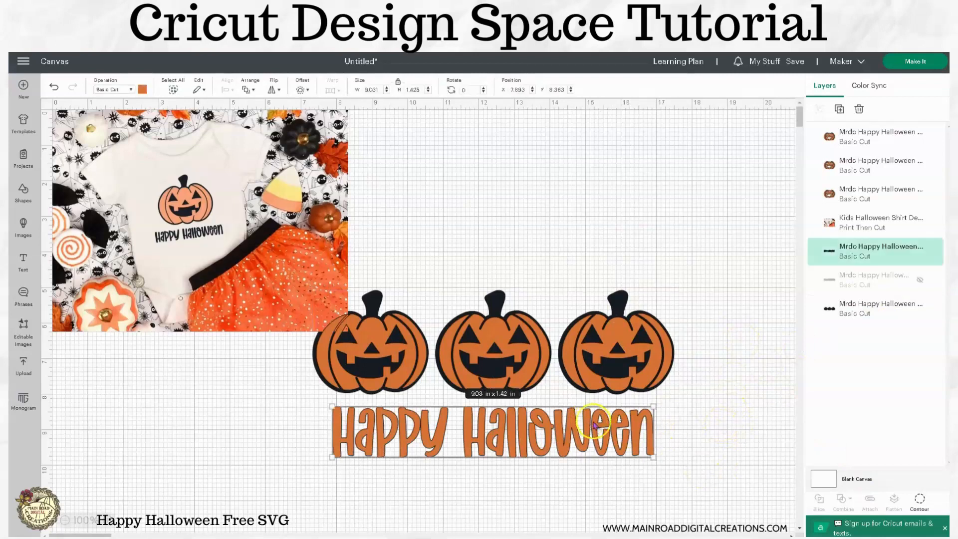
{"action": "left_click", "coordinate": [142, 90]}
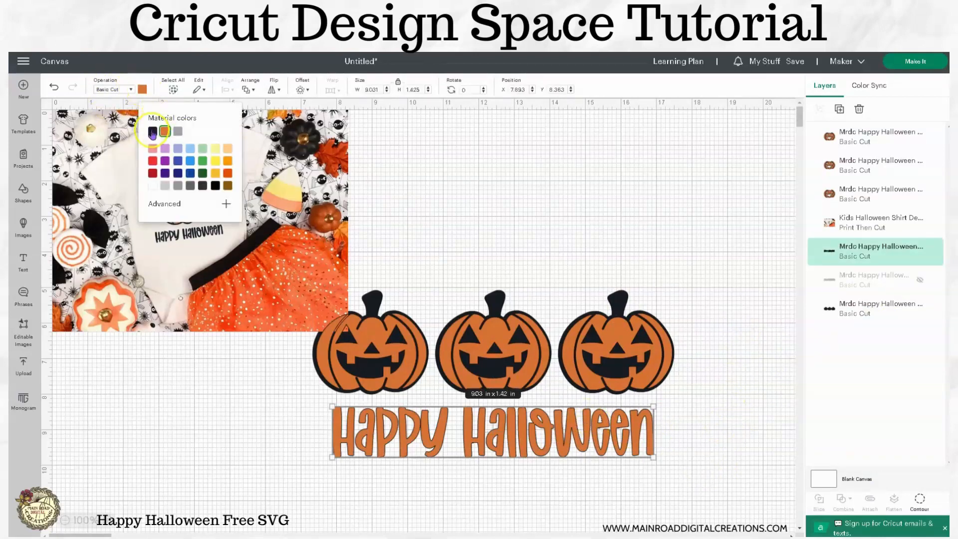
{"action": "left_click", "coordinate": [153, 131]}
{"action": "left_click", "coordinate": [524, 150]}
Step: Use Contour on the black pumpkin backing to hide the first two pumpkins and keep only the rightmost one
{"action": "left_click", "coordinate": [625, 304]}
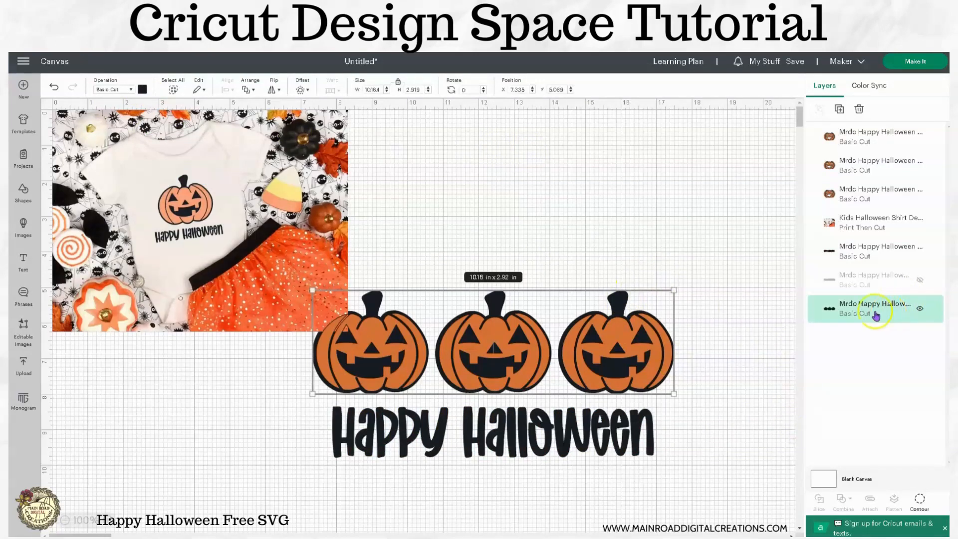
{"action": "left_click", "coordinate": [920, 499]}
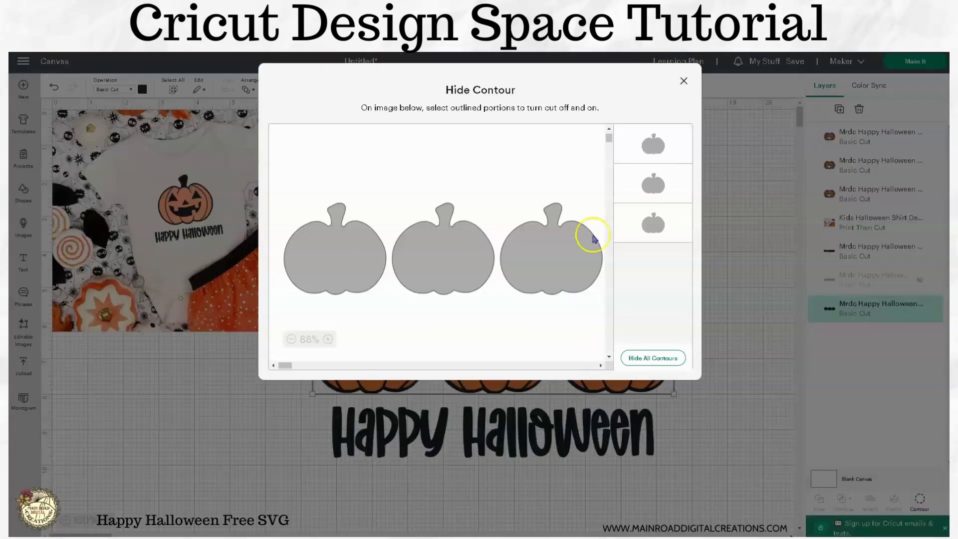
{"action": "left_click", "coordinate": [663, 152]}
{"action": "left_click", "coordinate": [656, 179]}
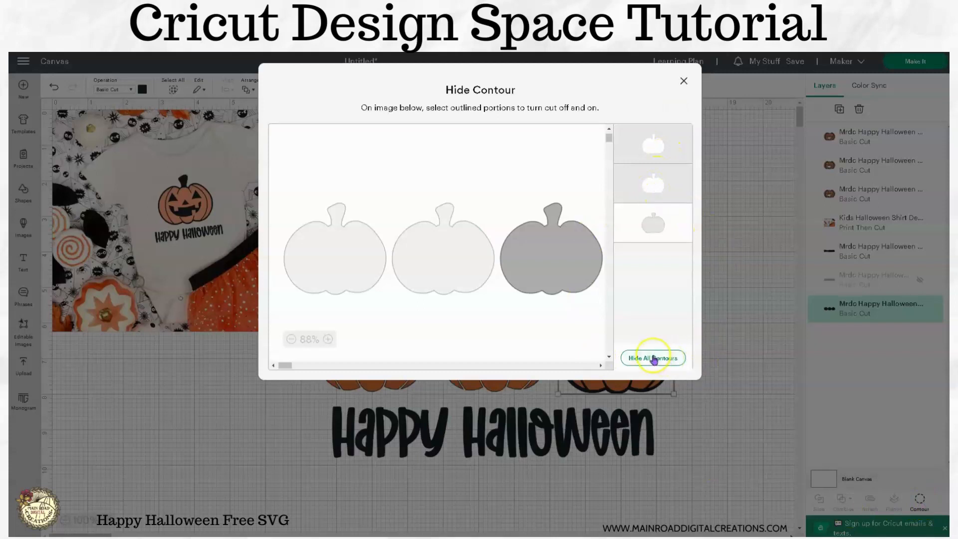
{"action": "left_click", "coordinate": [654, 359]}
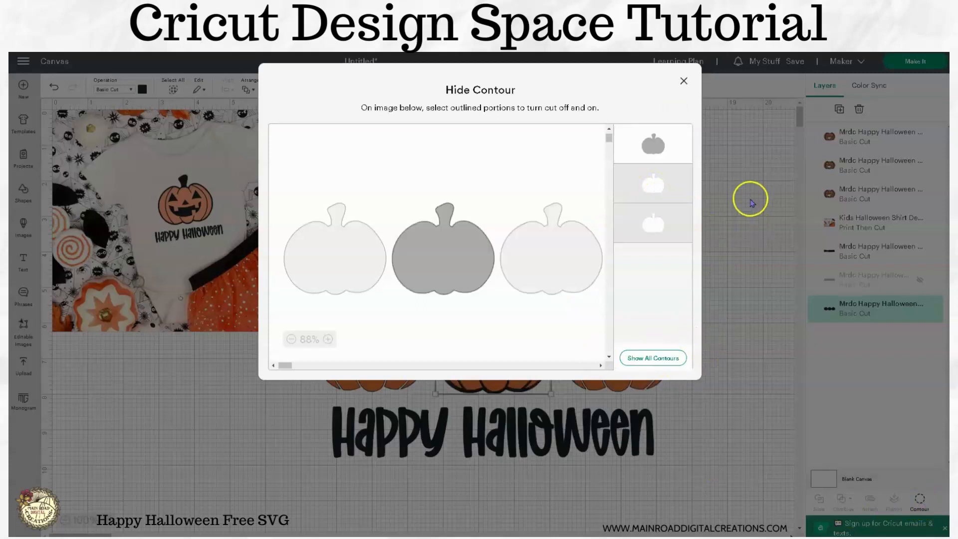
{"action": "left_click", "coordinate": [537, 258]}
{"action": "left_click", "coordinate": [446, 252]}
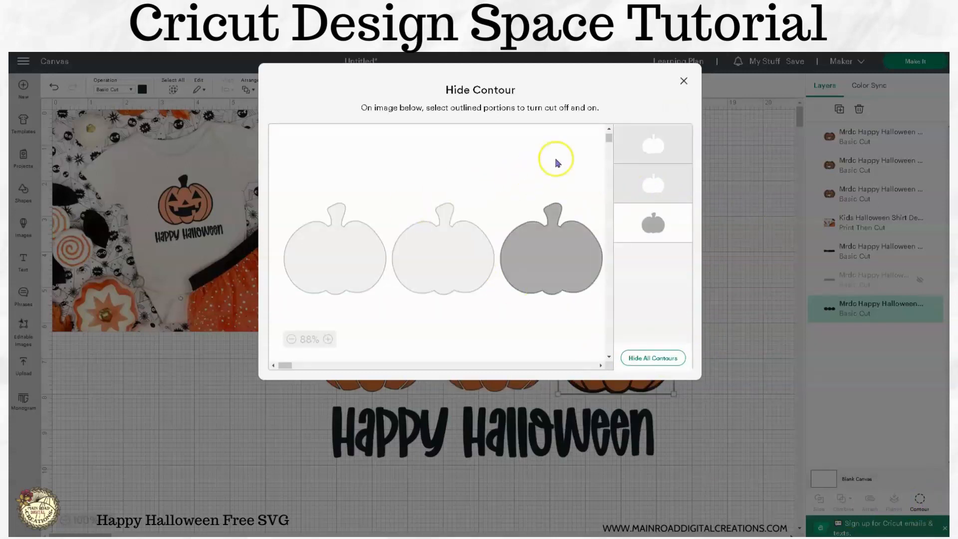
{"action": "left_click", "coordinate": [737, 165]}
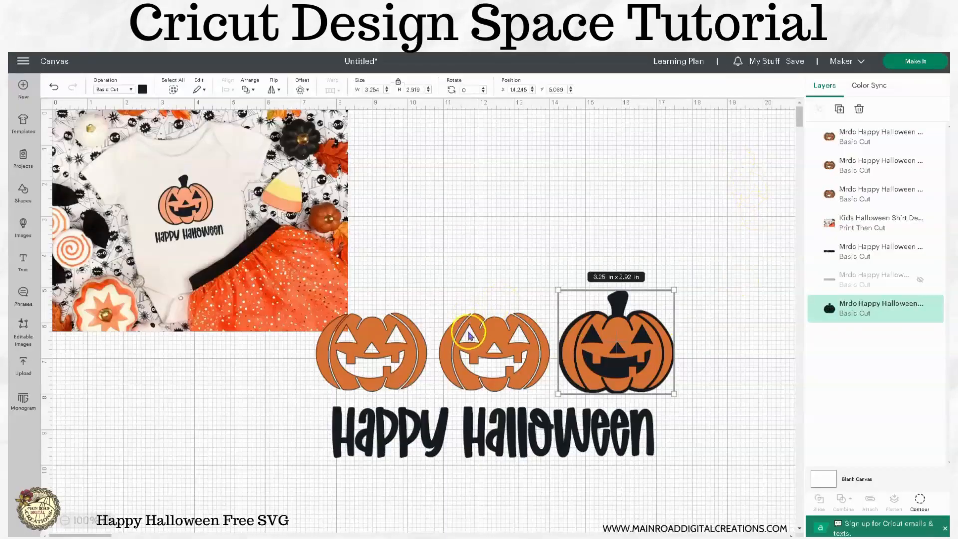
Step: Delete the middle and leftmost orange pumpkins, keeping only the one on the black backing
{"action": "left_click", "coordinate": [469, 335]}
{"action": "left_click", "coordinate": [895, 355]}
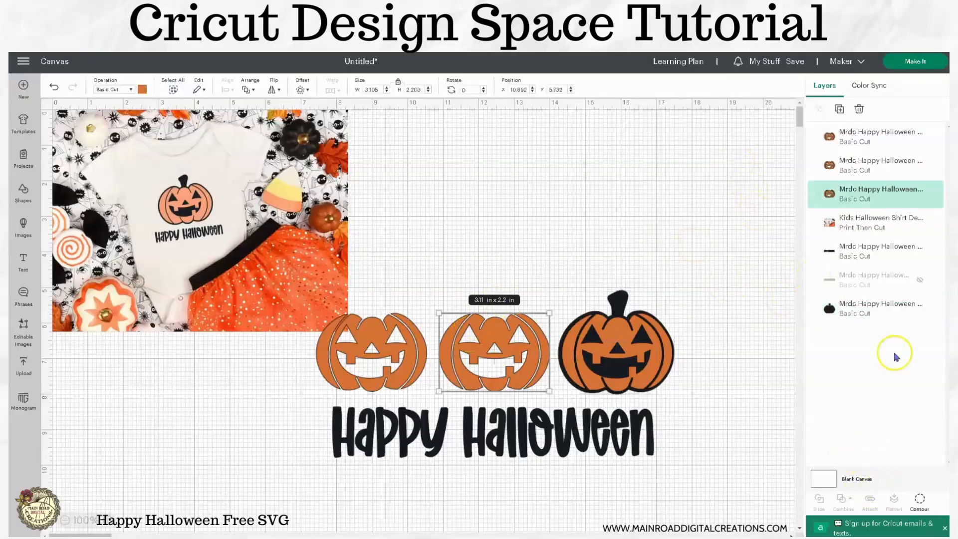
{"action": "key", "text": "Delete"}
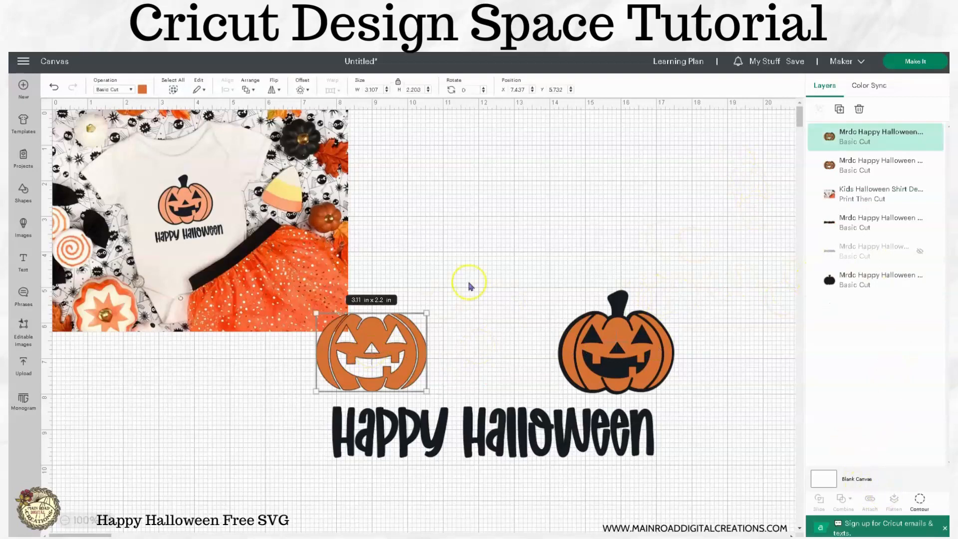
{"action": "key", "text": "Delete"}
Step: Center the remaining orange pumpkin horizontally on its black backing and move both up beside the shirt mock-up
{"action": "left_click_drag", "start_coordinate": [544, 232], "coordinate": [692, 397]}
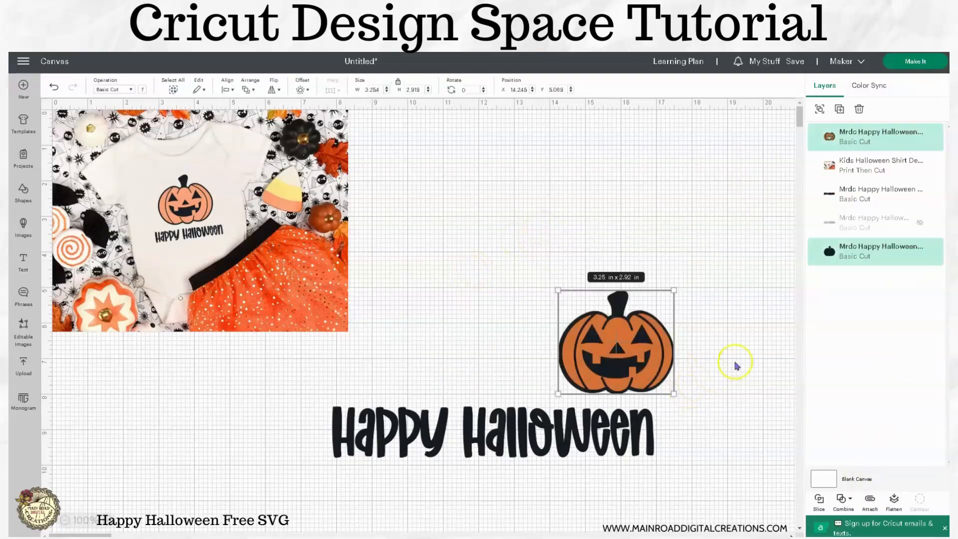
{"action": "left_click", "coordinate": [227, 89]}
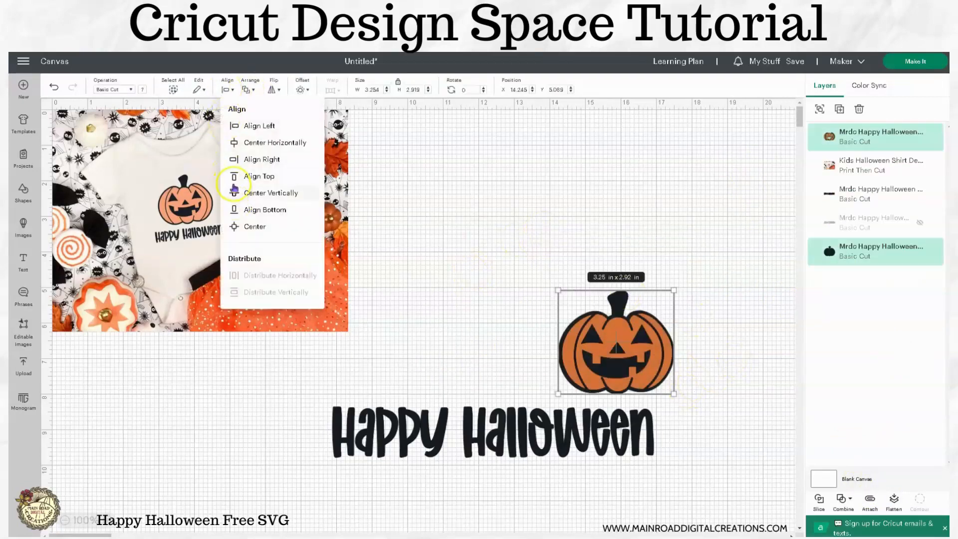
{"action": "left_click", "coordinate": [233, 144]}
{"action": "left_click", "coordinate": [731, 380]}
{"action": "left_click_drag", "start_coordinate": [724, 398], "coordinate": [559, 292]}
{"action": "left_click_drag", "start_coordinate": [626, 356], "coordinate": [513, 276]}
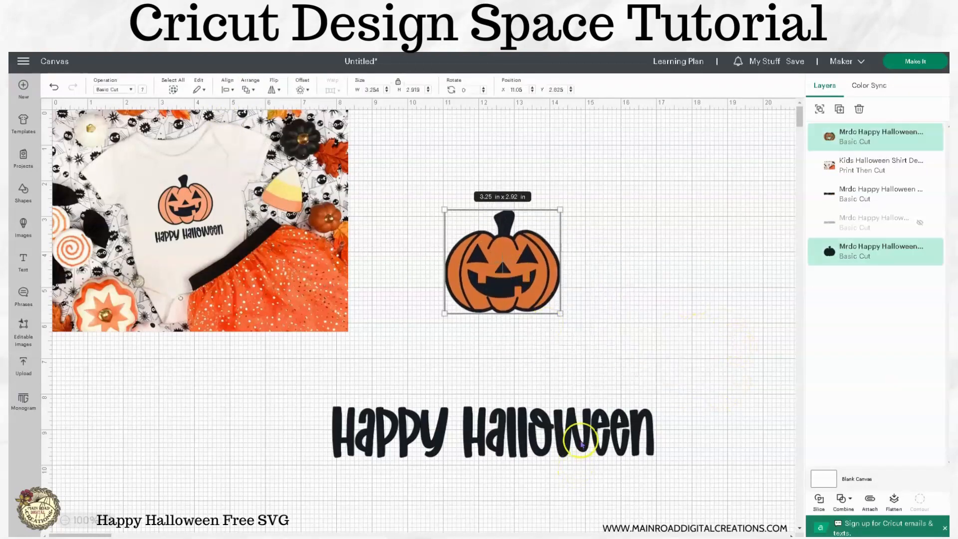
Step: Shrink the Happy Halloween lettering to about 5.59 in wide and place it just below the pumpkin
{"action": "left_click", "coordinate": [634, 440]}
{"action": "left_click_drag", "start_coordinate": [653, 456], "coordinate": [531, 437]}
{"action": "left_click_drag", "start_coordinate": [470, 426], "coordinate": [540, 348]}
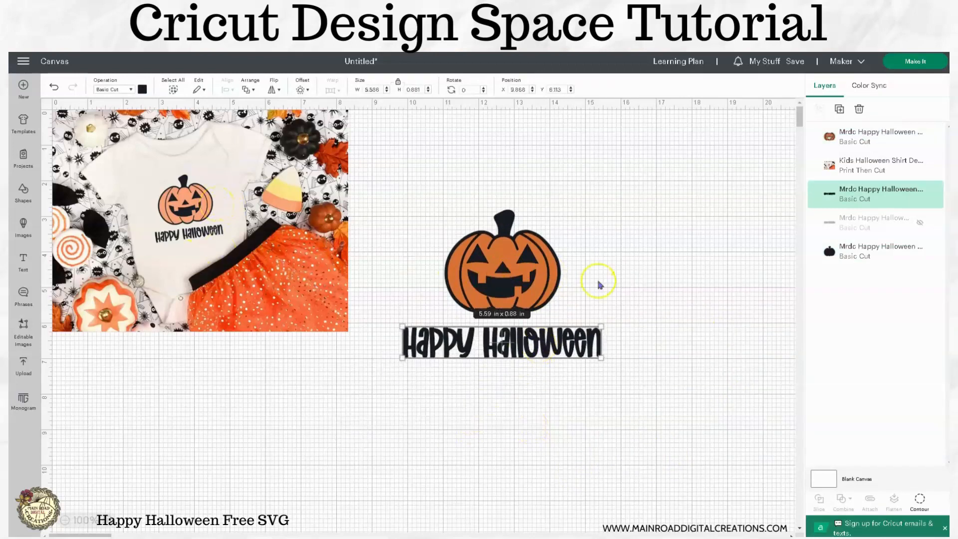
Step: Enlarge the orange pumpkin and its black backing together to about 3.52 x 3.16 in above the lettering
{"action": "left_click", "coordinate": [617, 267]}
{"action": "left_click_drag", "start_coordinate": [579, 186], "coordinate": [435, 322]}
{"action": "left_click_drag", "start_coordinate": [492, 287], "coordinate": [489, 277]}
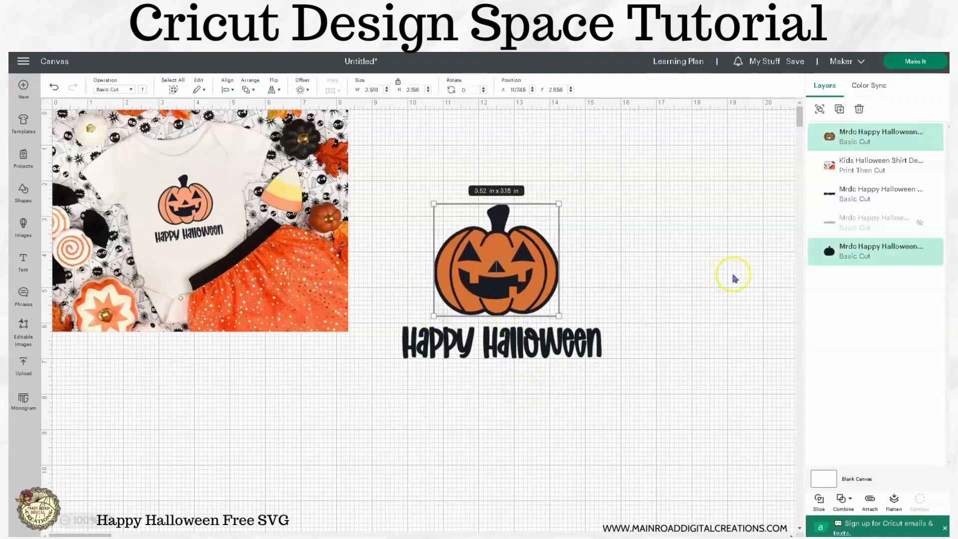
Step: Group the two pumpkin layers and center the group horizontally with the Happy Halloween lettering
{"action": "left_click", "coordinate": [819, 110]}
{"action": "left_click_drag", "start_coordinate": [579, 397], "coordinate": [426, 176]}
{"action": "left_click", "coordinate": [227, 90]}
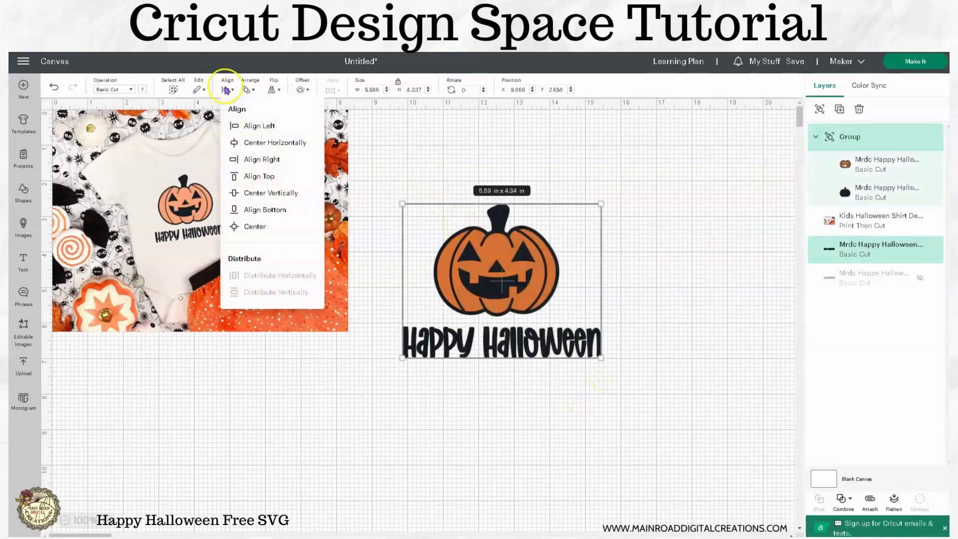
{"action": "left_click", "coordinate": [236, 141]}
{"action": "left_click", "coordinate": [657, 333]}
Step: Ungroup the orange pumpkin and its black backing
{"action": "left_click", "coordinate": [496, 294]}
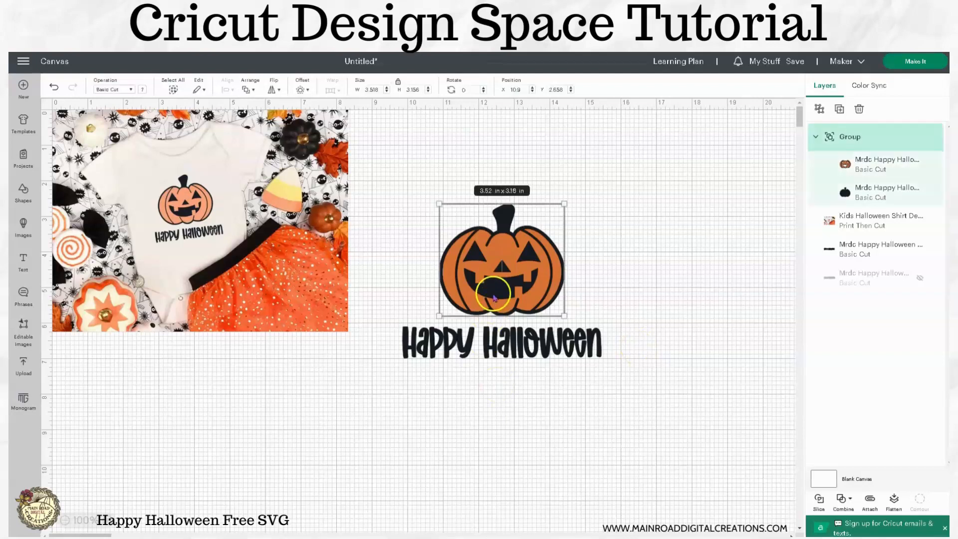
{"action": "right_click", "coordinate": [522, 273]}
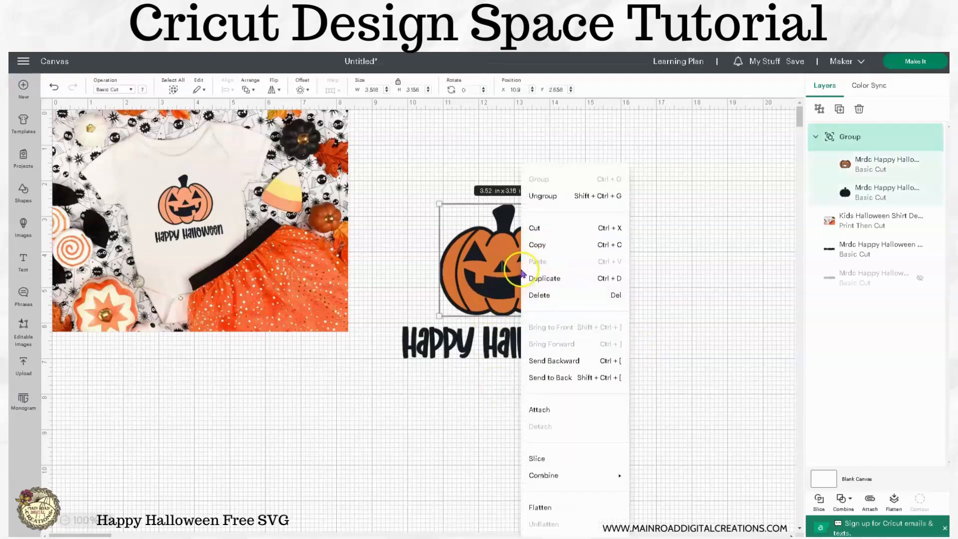
{"action": "left_click", "coordinate": [544, 195]}
{"action": "left_click", "coordinate": [656, 207]}
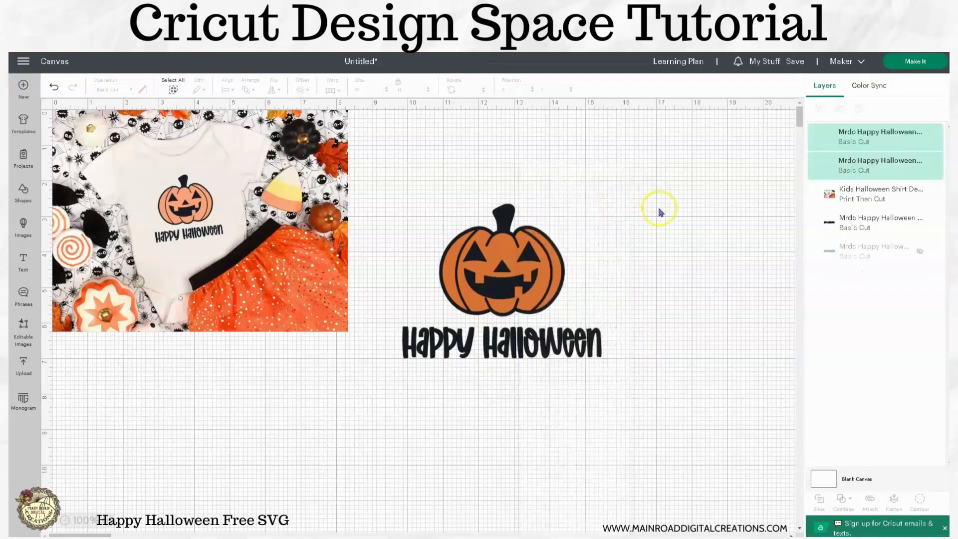
Step: Attach the black pumpkin backing to the Happy Halloween lettering and send the attached set to the back
{"action": "left_click", "coordinate": [869, 162]}
{"action": "left_click", "coordinate": [857, 232], "text": "shift"}
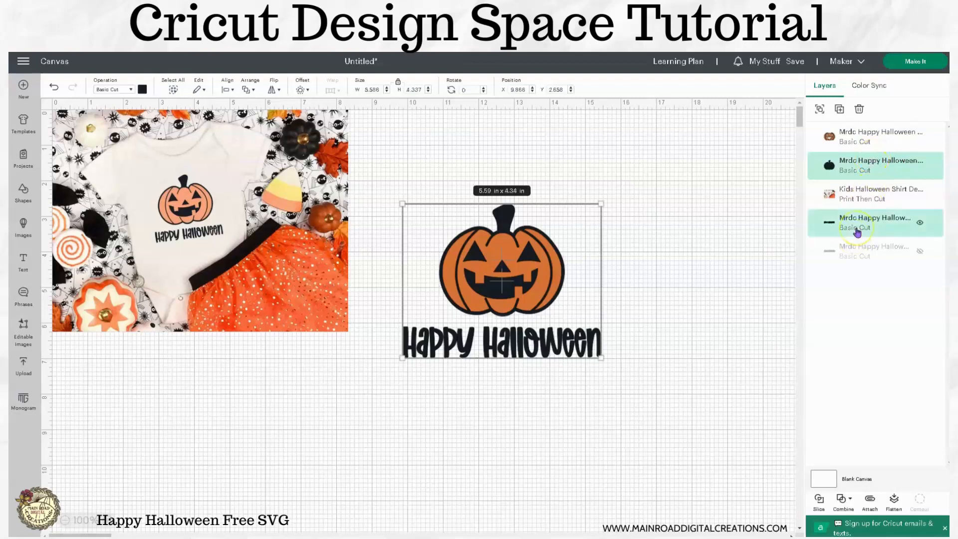
{"action": "left_click", "coordinate": [870, 499]}
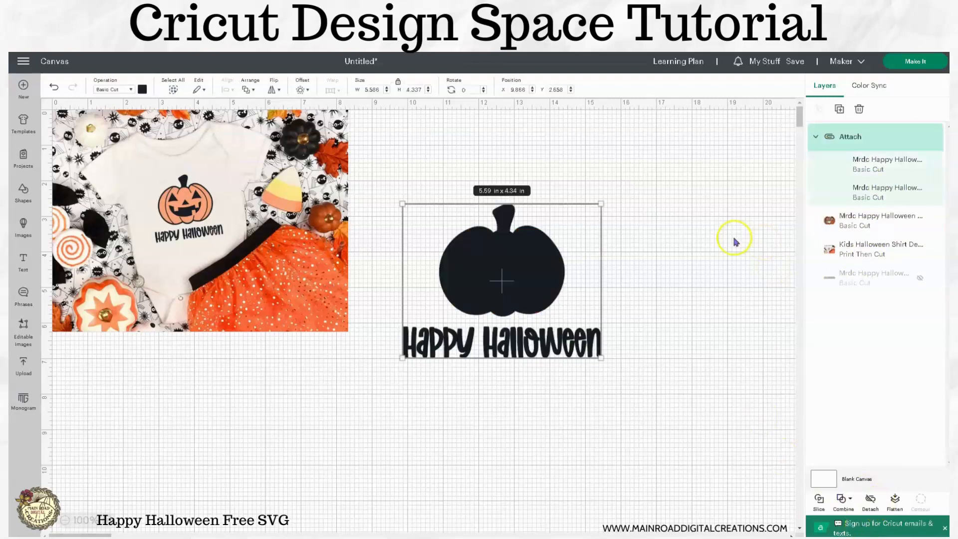
{"action": "right_click", "coordinate": [542, 260]}
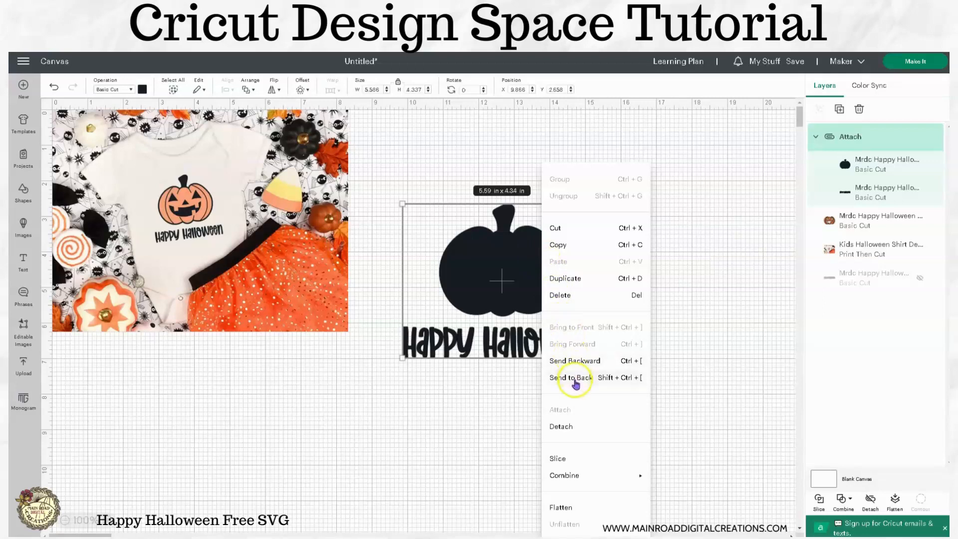
{"action": "left_click", "coordinate": [573, 378]}
Step: Move the orange pumpkin off its black backing to the empty canvas area up and to its right
{"action": "left_click", "coordinate": [547, 265]}
{"action": "left_click_drag", "start_coordinate": [524, 270], "coordinate": [660, 196]}
{"action": "left_click", "coordinate": [589, 308]}
{"action": "left_click", "coordinate": [614, 284]}
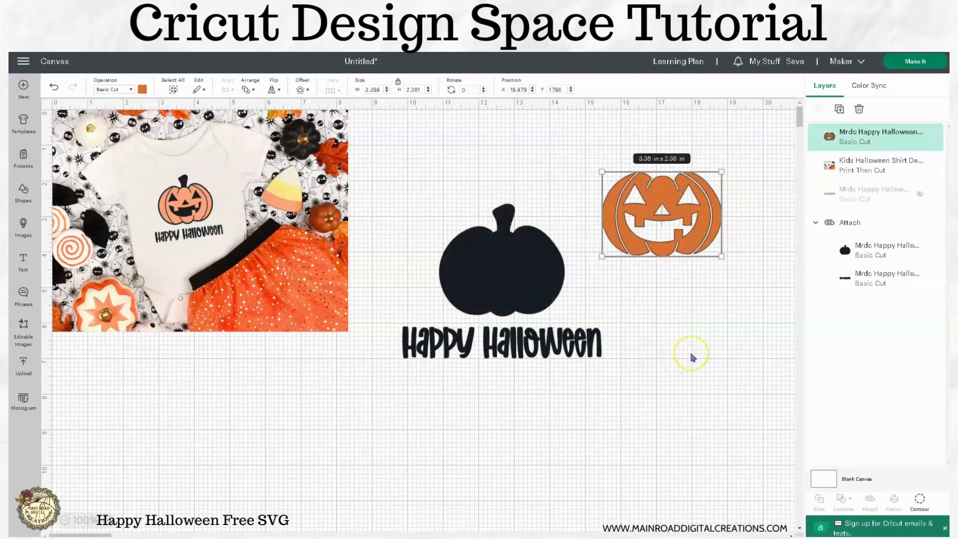